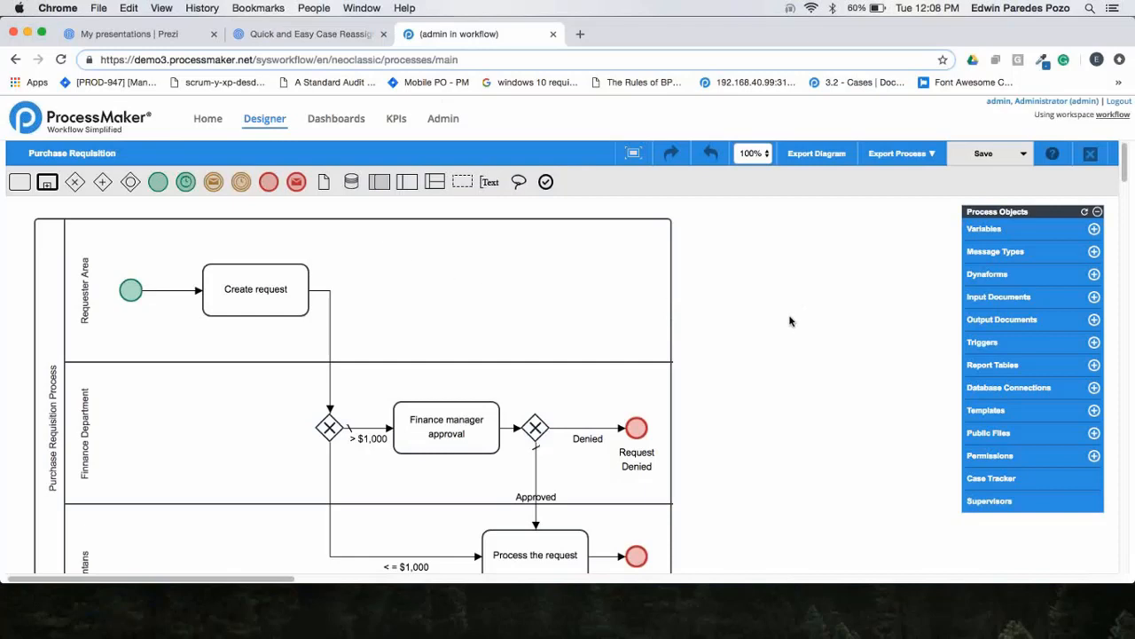
# Review the regular and ad hoc users in the Finance manager approval task's assignment rules, and save the rules.
pyautogui.scroll(-1, 789, 320)
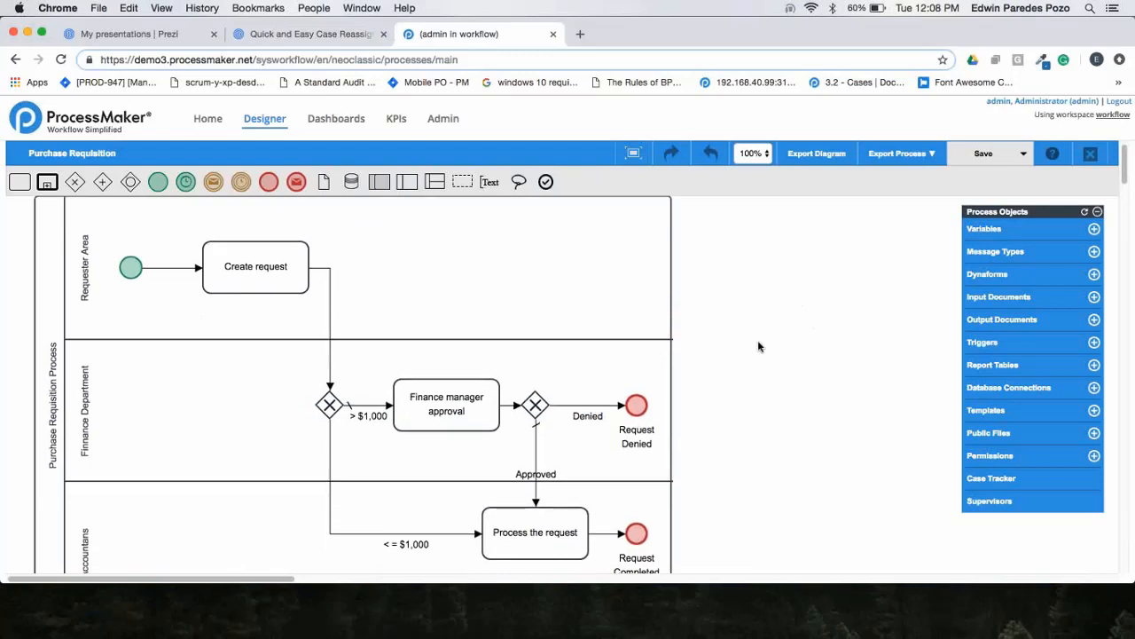
pyautogui.rightClick(480, 404)
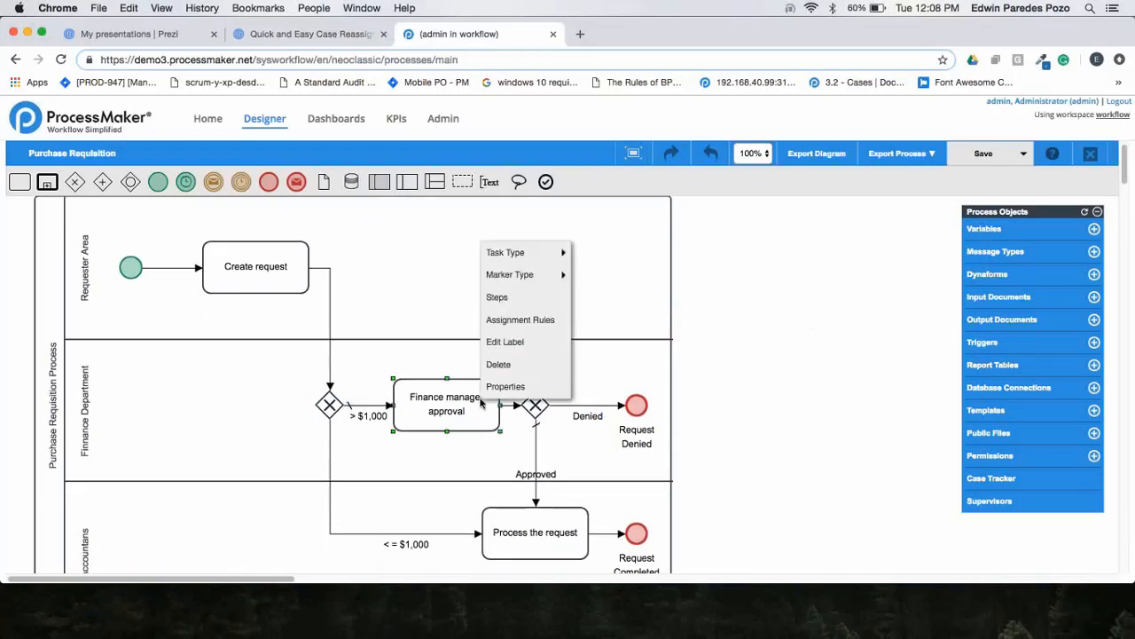
pyautogui.click(543, 319)
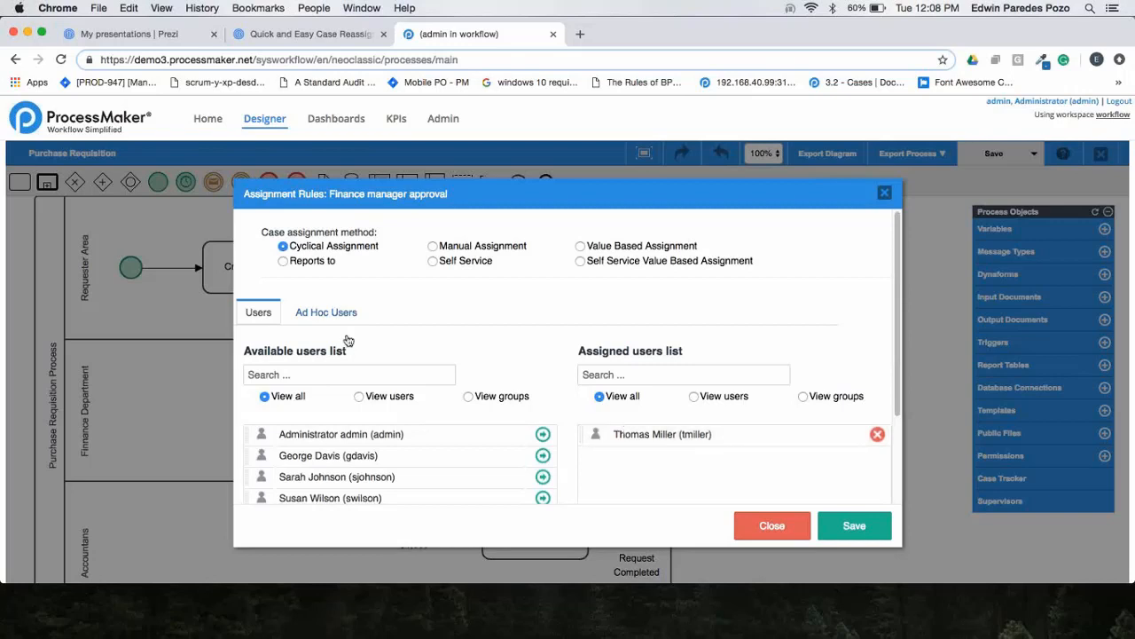
pyautogui.click(329, 315)
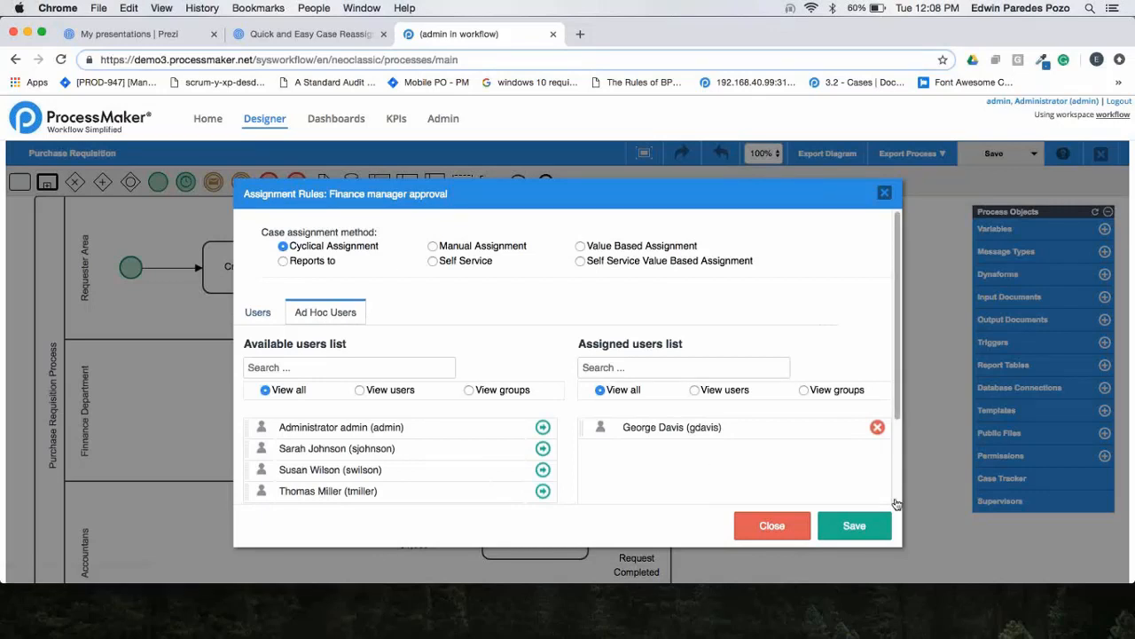
pyautogui.click(852, 527)
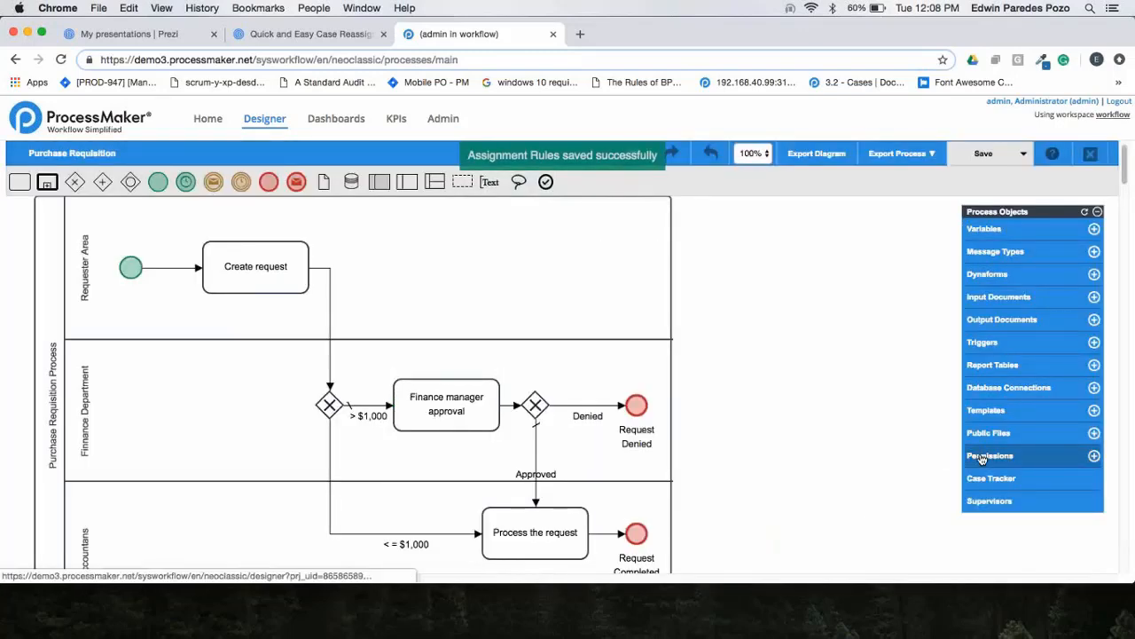
# Check the settings of the process's existing reassign permission without changing them, and delete that permission.
pyautogui.click(982, 457)
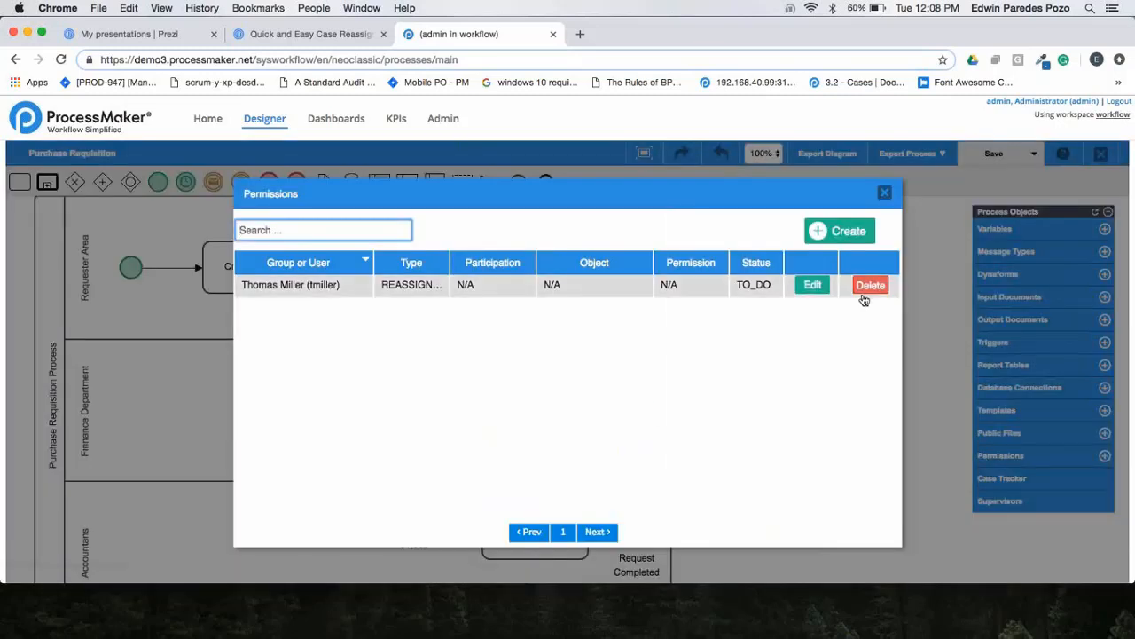
pyautogui.click(803, 285)
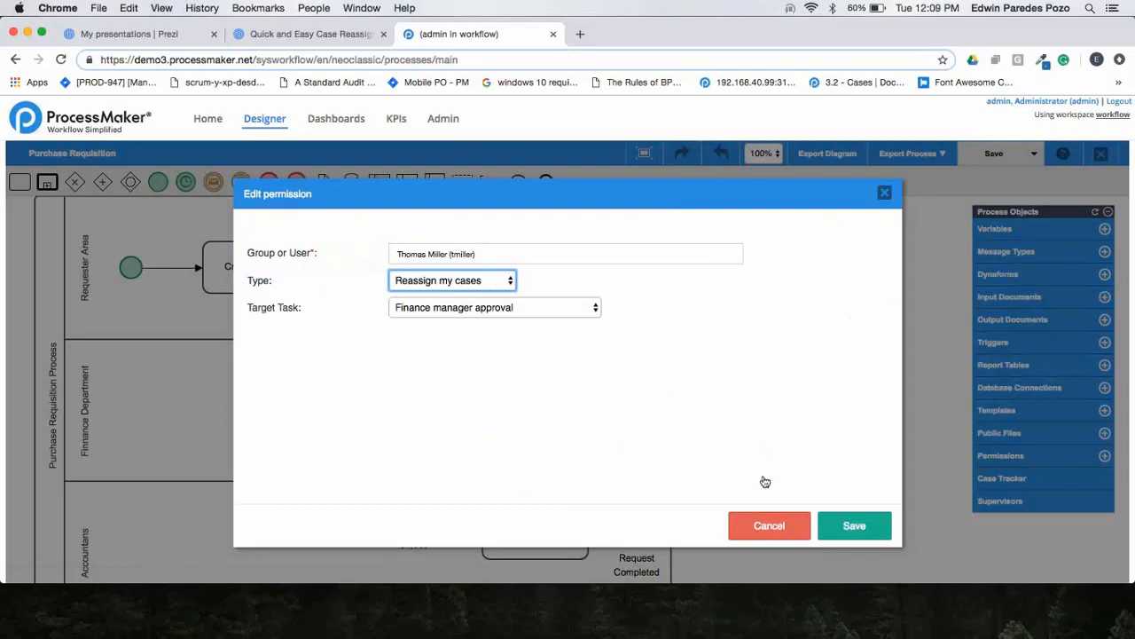
pyautogui.click(767, 523)
pyautogui.click(869, 288)
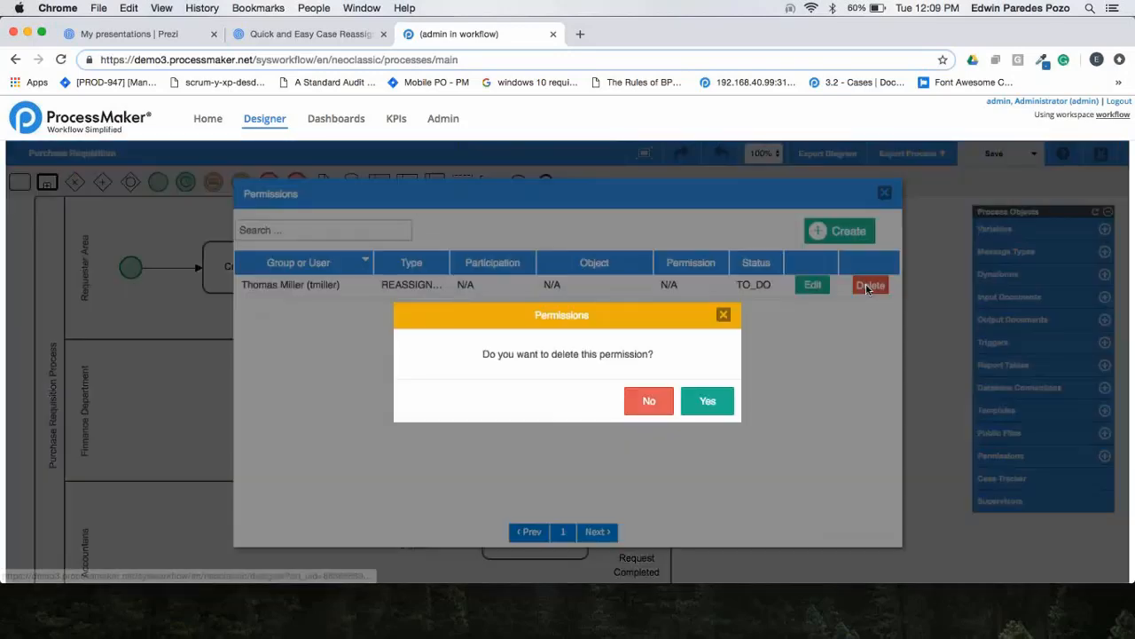
pyautogui.click(710, 401)
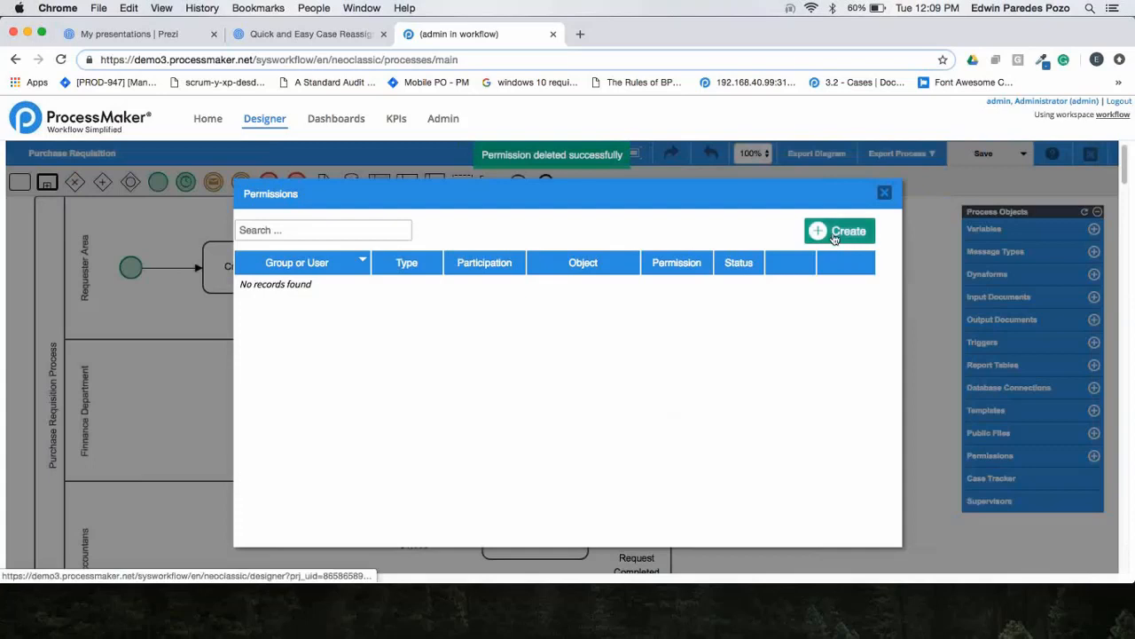
# Create a permission for the finance manager user with type Reassign my cases and target task Finance manager approval.
pyautogui.click(839, 231)
pyautogui.click(604, 257)
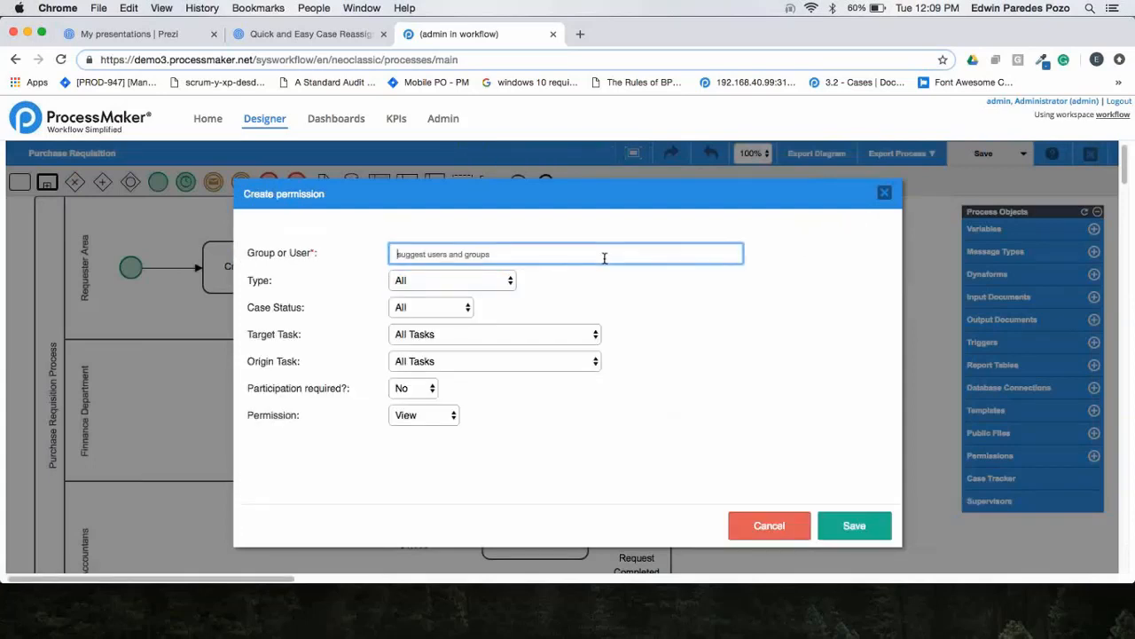
pyautogui.write('t')
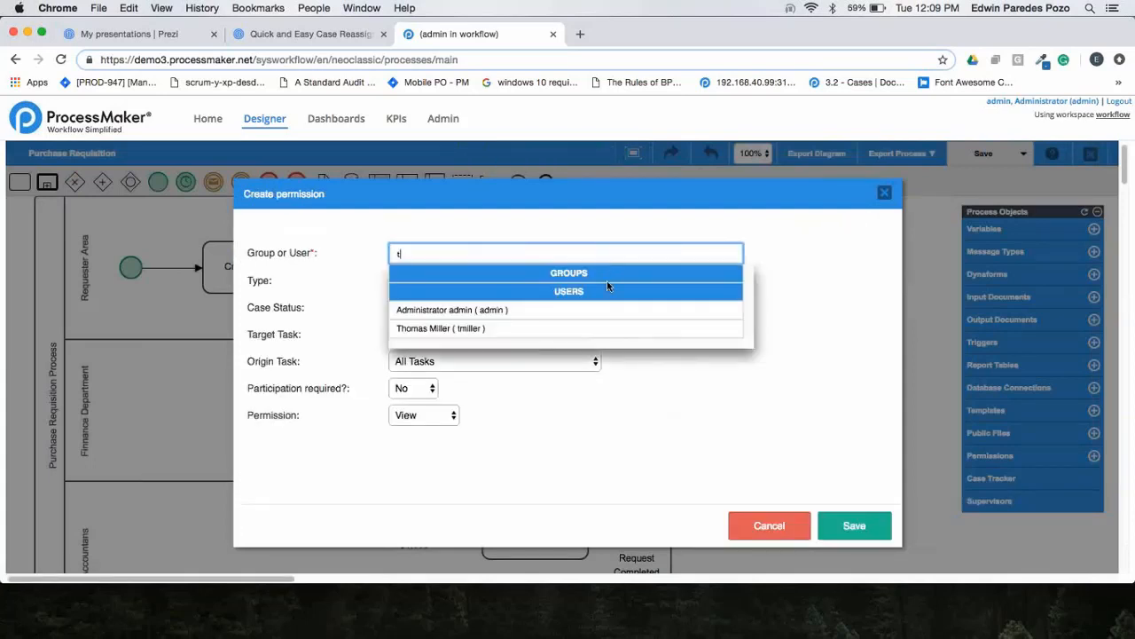
pyautogui.click(518, 334)
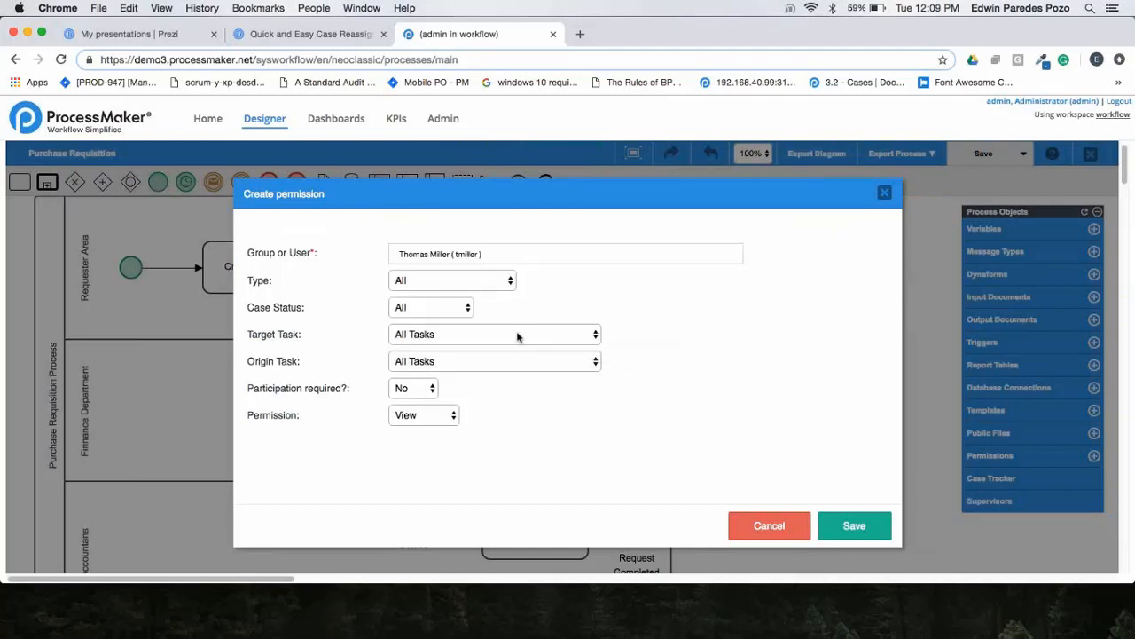
pyautogui.click(450, 282)
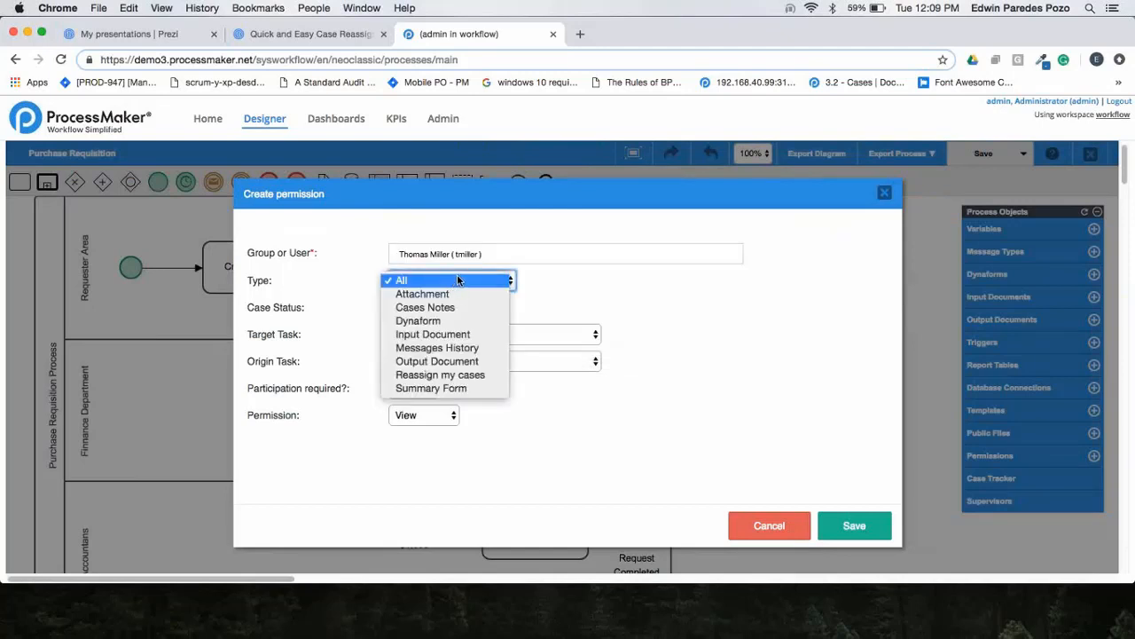
pyautogui.click(476, 375)
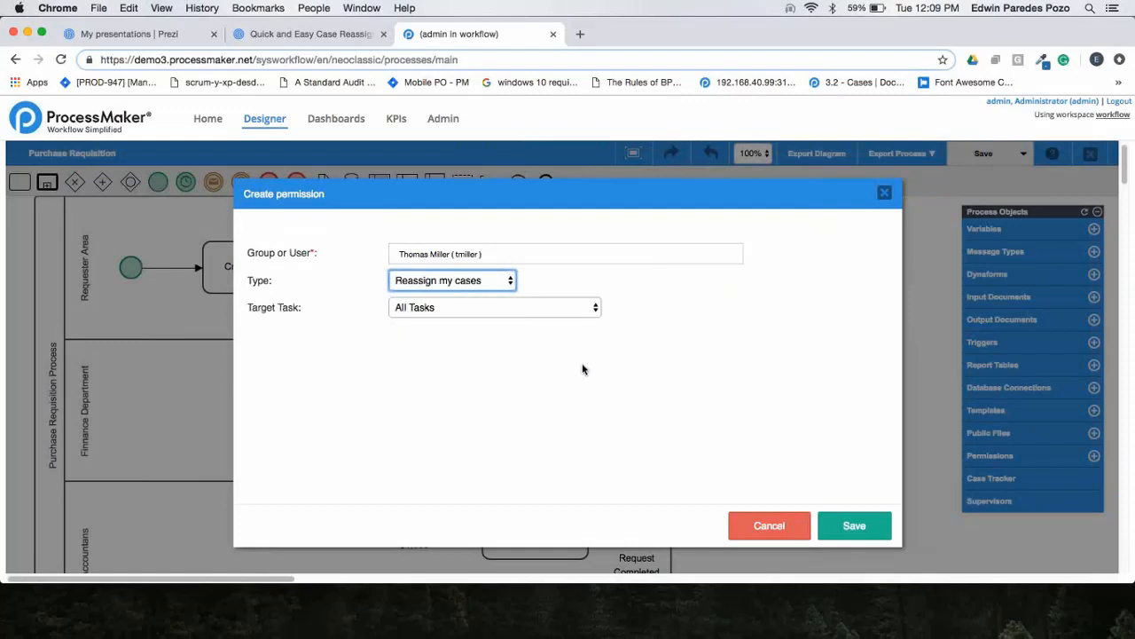
pyautogui.click(454, 308)
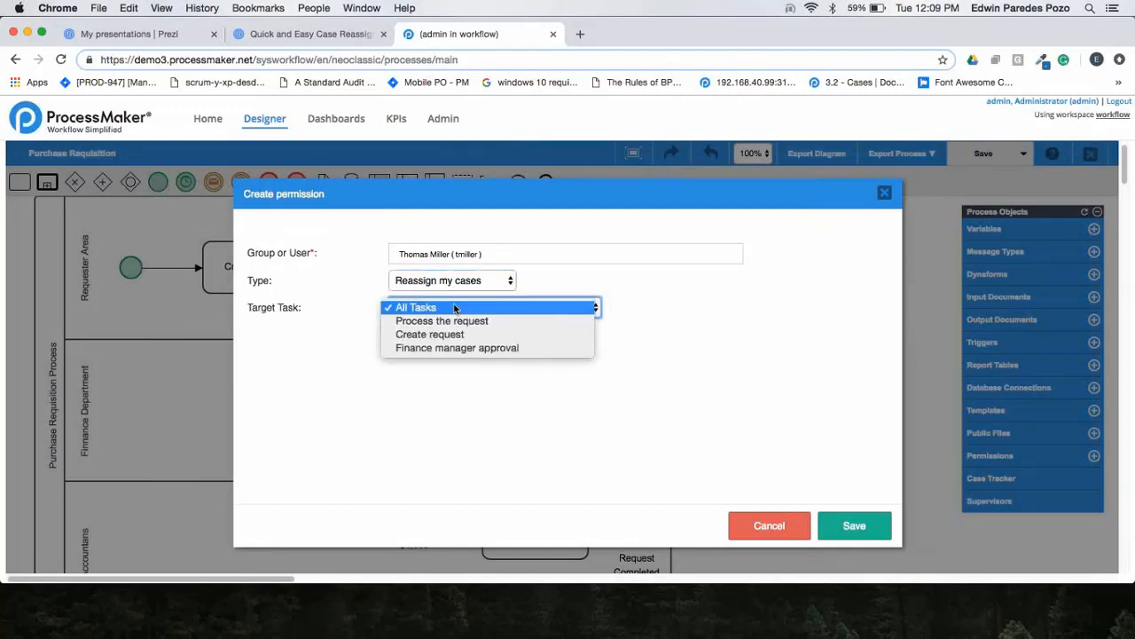
pyautogui.click(484, 349)
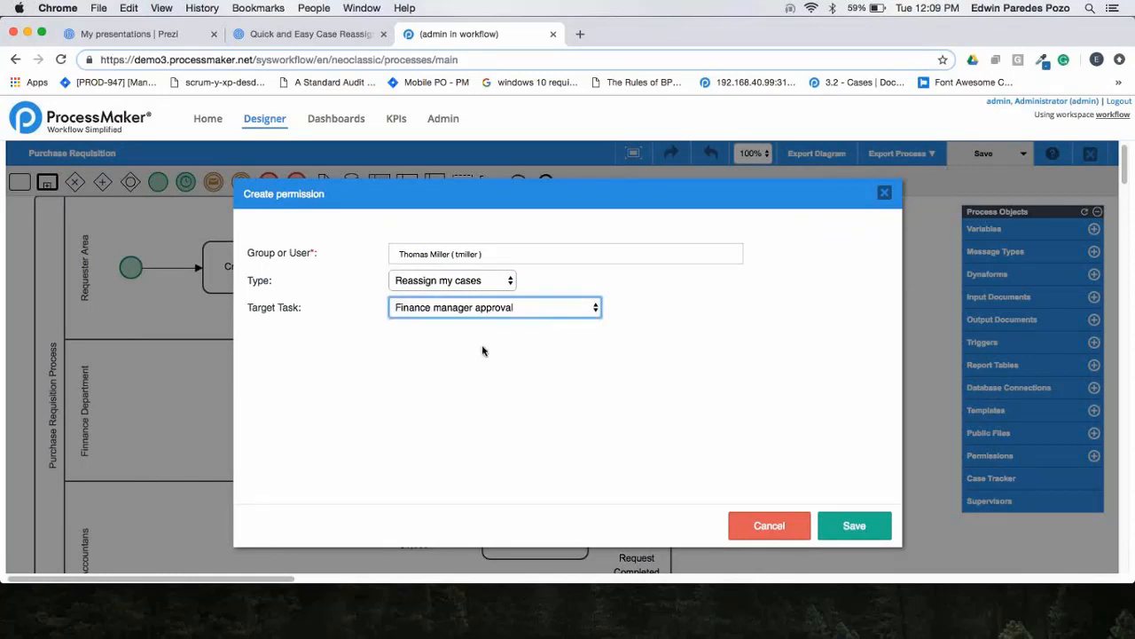
pyautogui.click(854, 526)
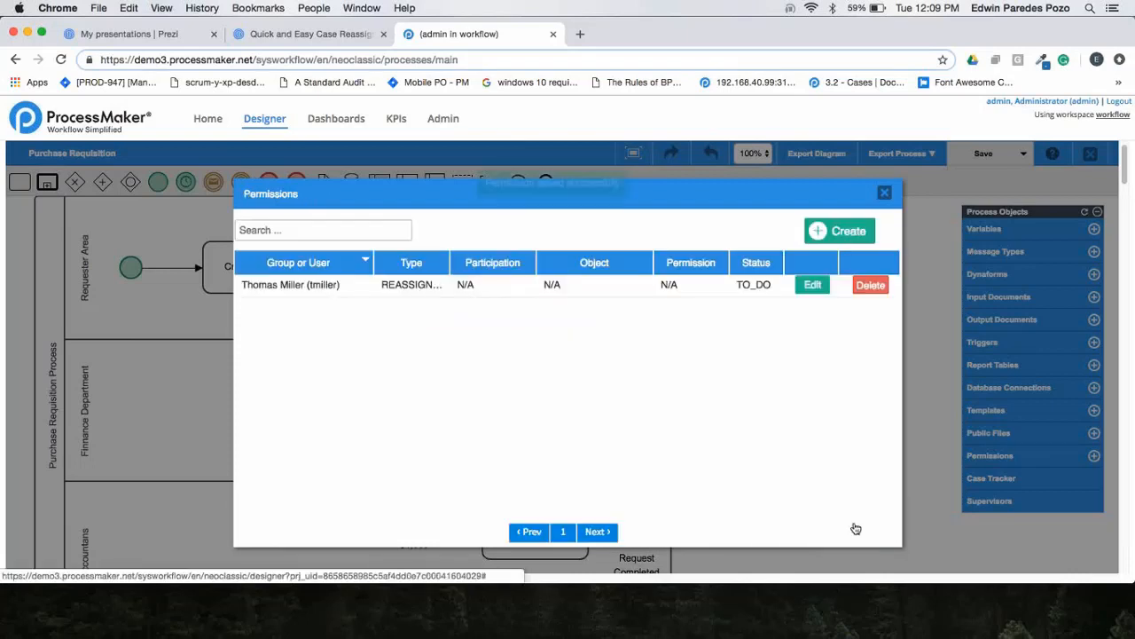
pyautogui.click(884, 194)
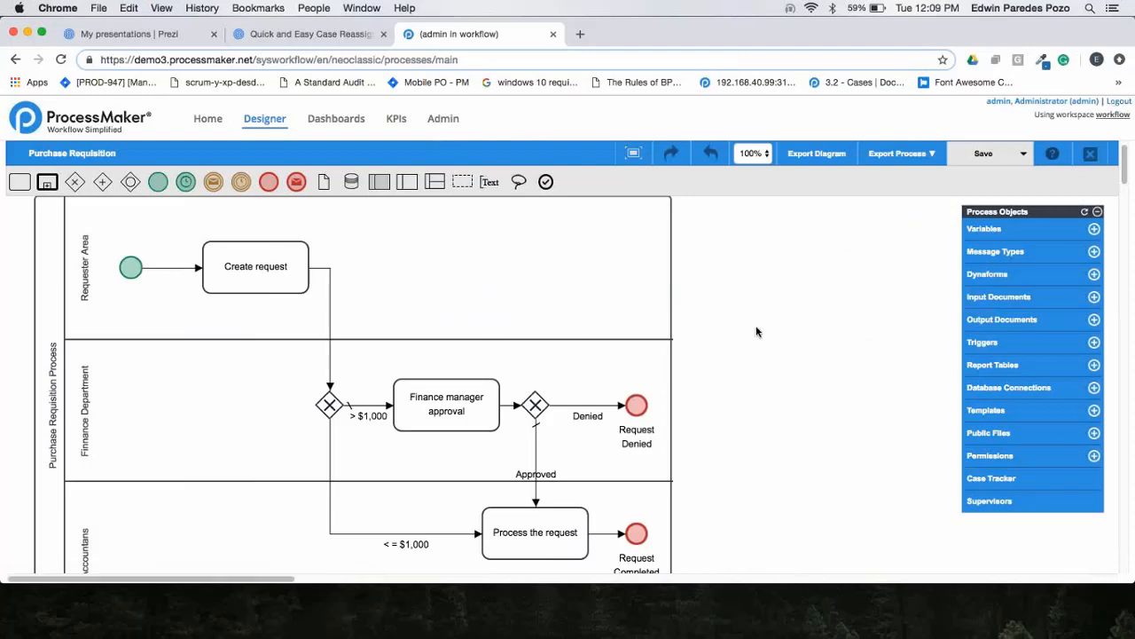
# Check which user is assigned to the Create request task in its assignment rules.
pyautogui.scroll(1, 538, 322)
pyautogui.rightClick(279, 282)
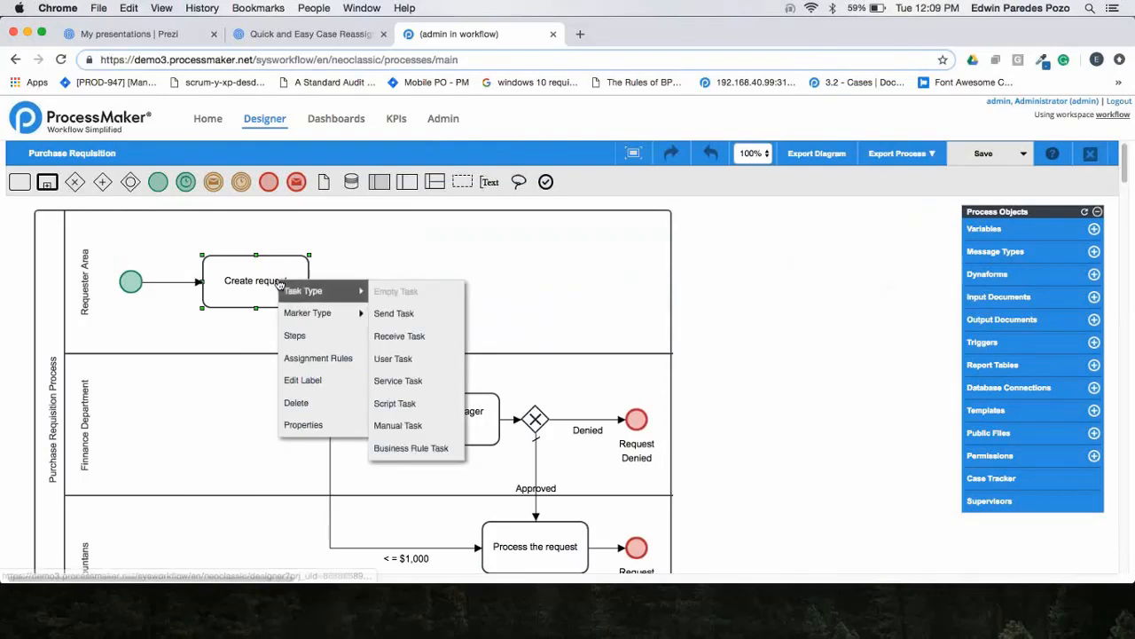
pyautogui.click(318, 359)
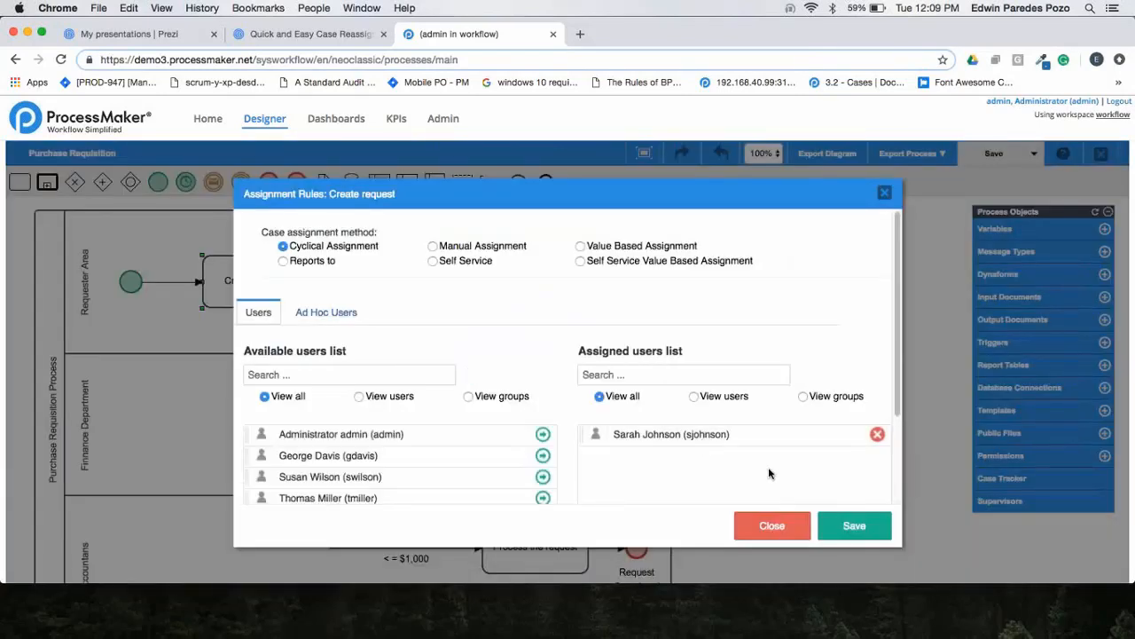
pyautogui.click(772, 527)
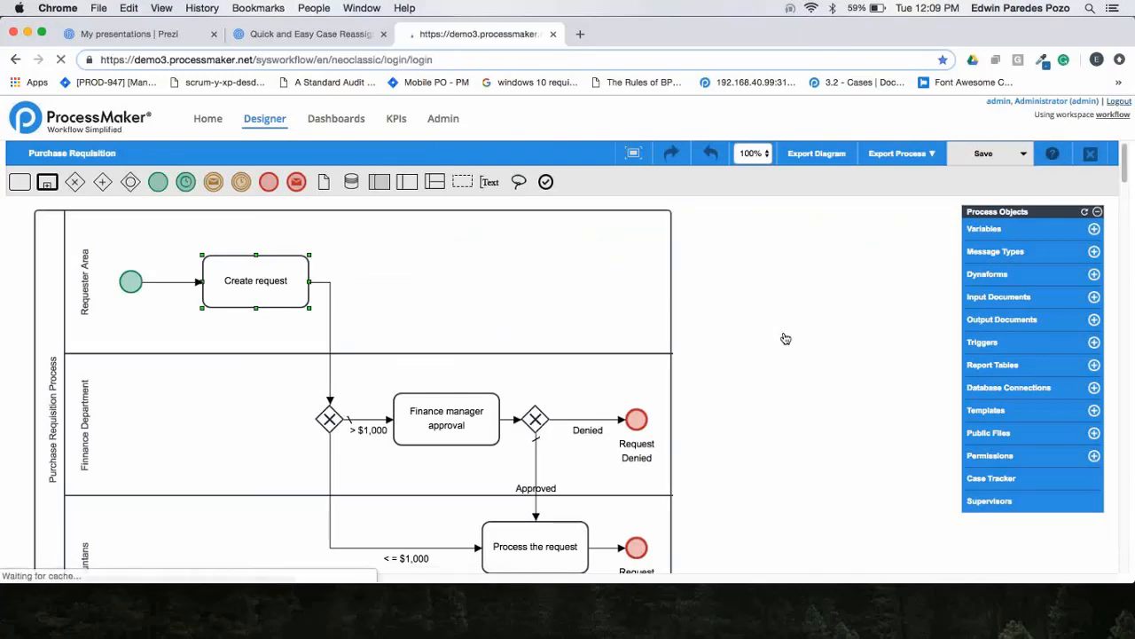
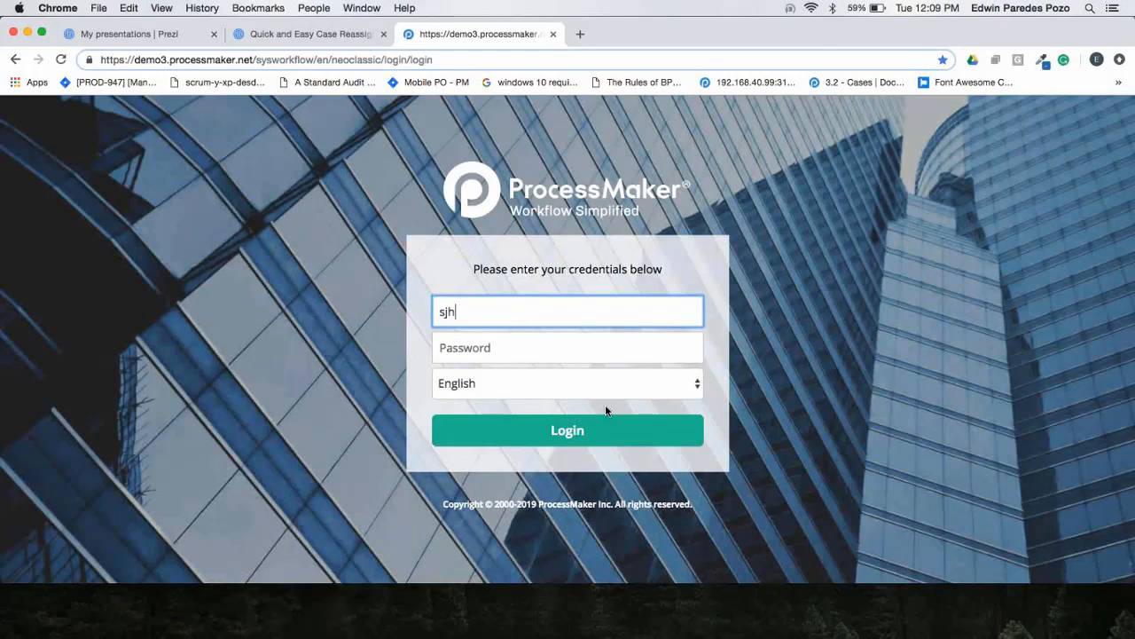
# Sign in as the requester assigned to Create request, entering that user's username and account password.
pyautogui.press('Tab')
pyautogui.press('Tab')
pyautogui.press('Tab')
pyautogui.press('Return')
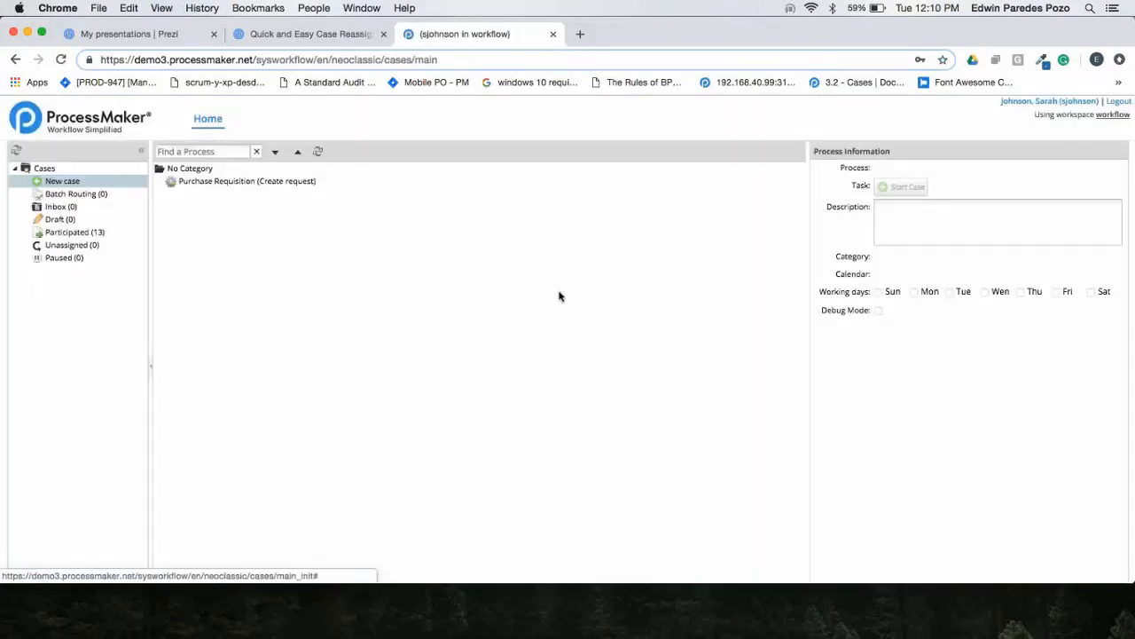
# Start a Purchase Requisition case for item TV, unit cost 1,000.00 and quantity 2, and submit it to Finance manager approval.
pyautogui.doubleClick(270, 183)
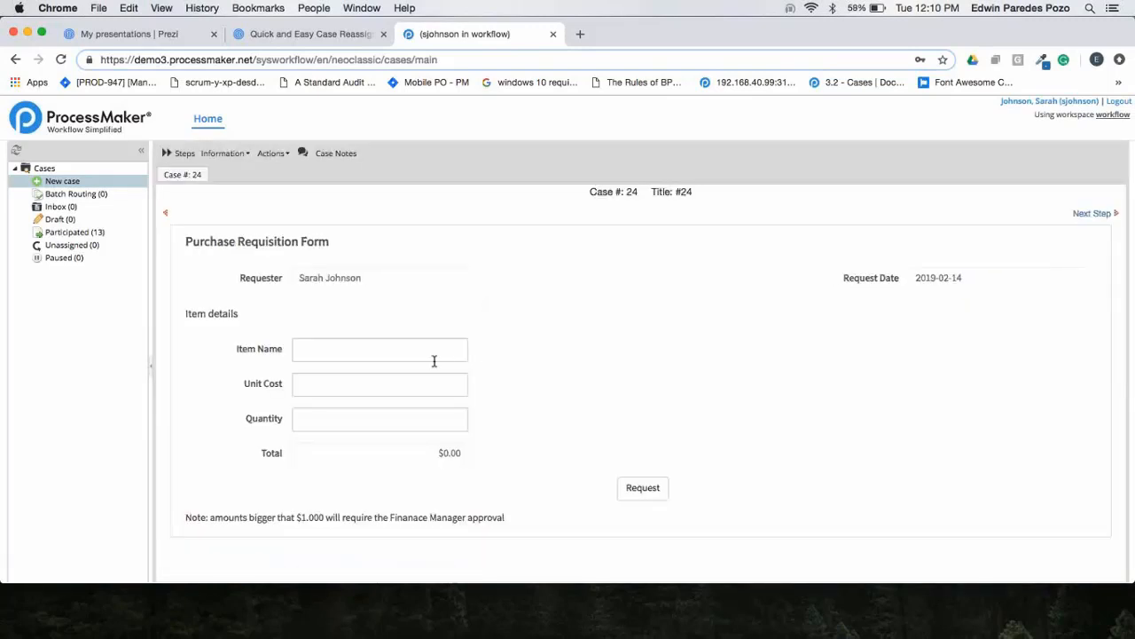
pyautogui.click(434, 359)
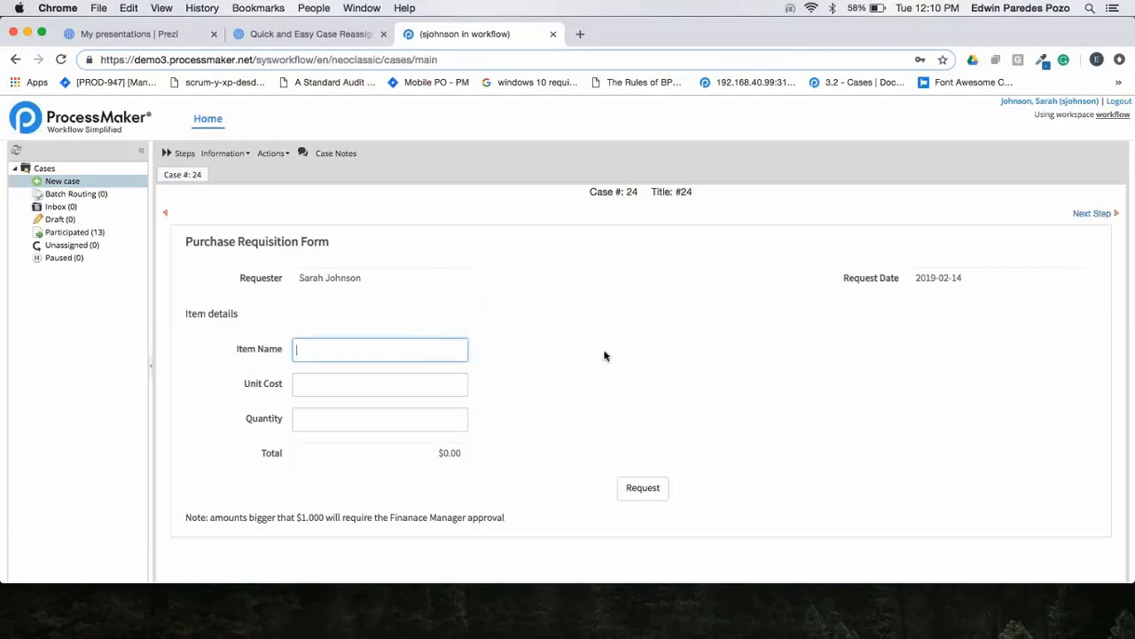
pyautogui.write('TV')
pyautogui.press('Tab')
pyautogui.write('1,00')
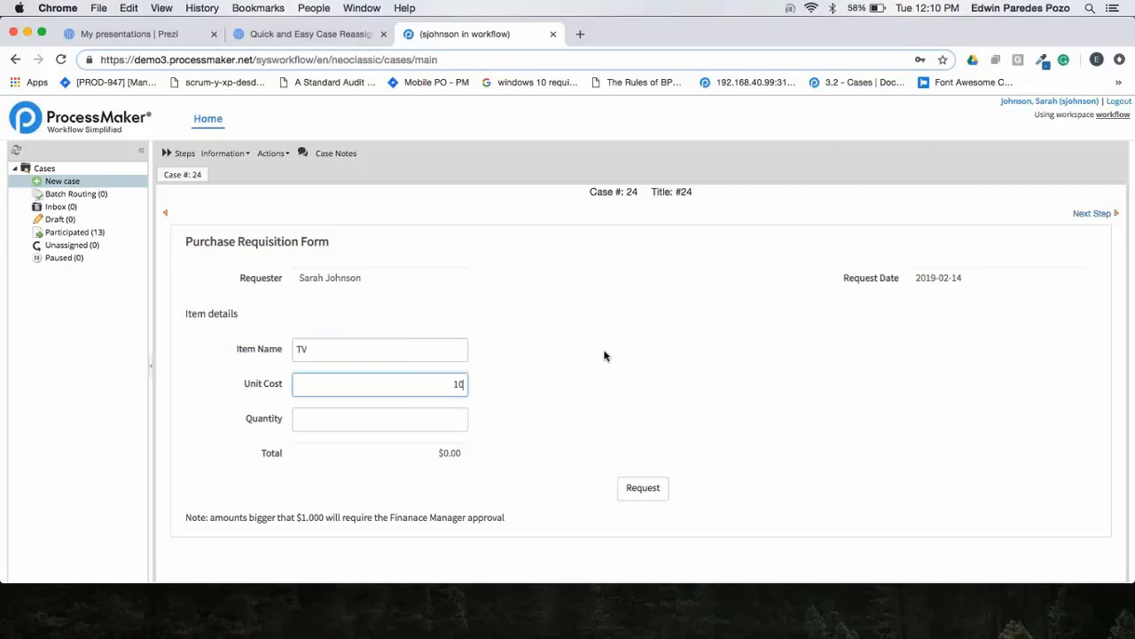
pyautogui.write('0')
pyautogui.press('Tab')
pyautogui.write('2')
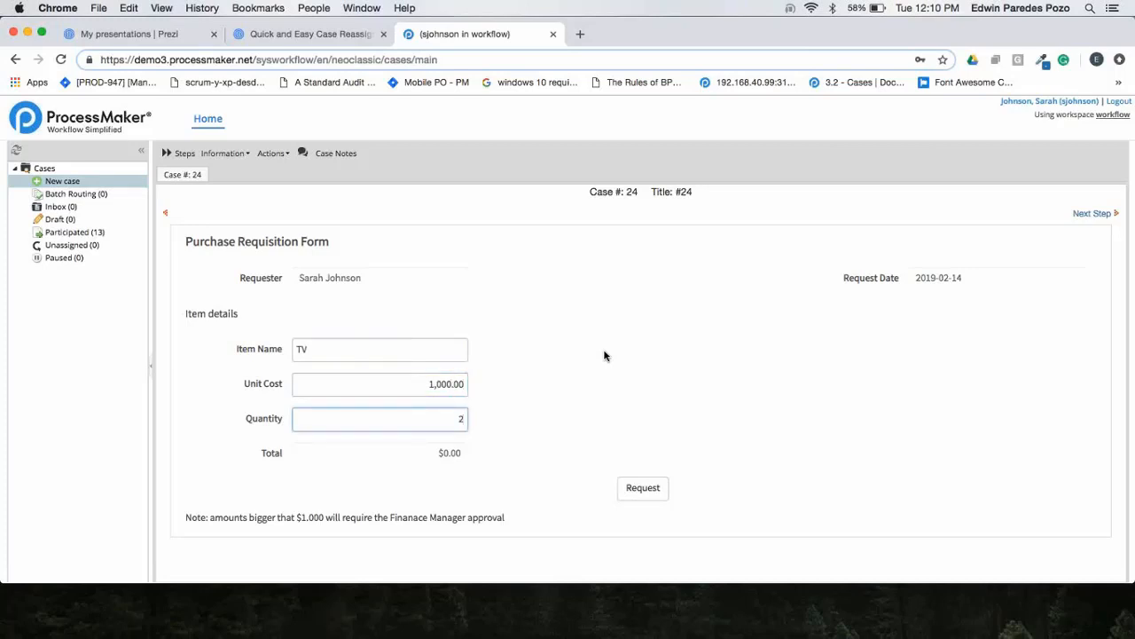
pyautogui.press('Tab')
pyautogui.click(851, 351)
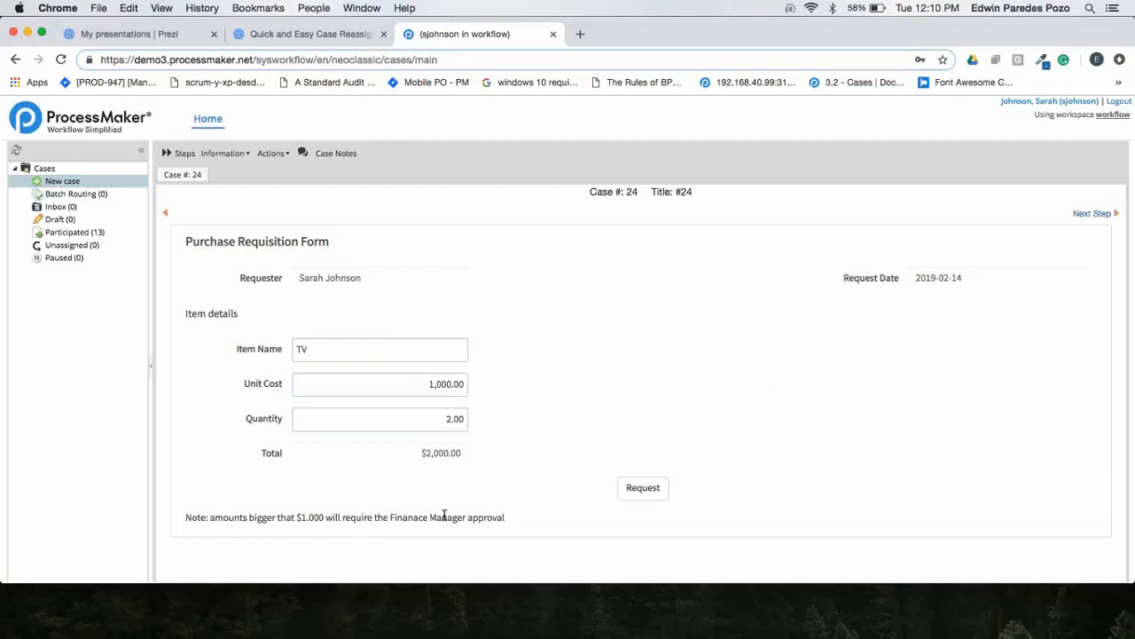
pyautogui.click(645, 490)
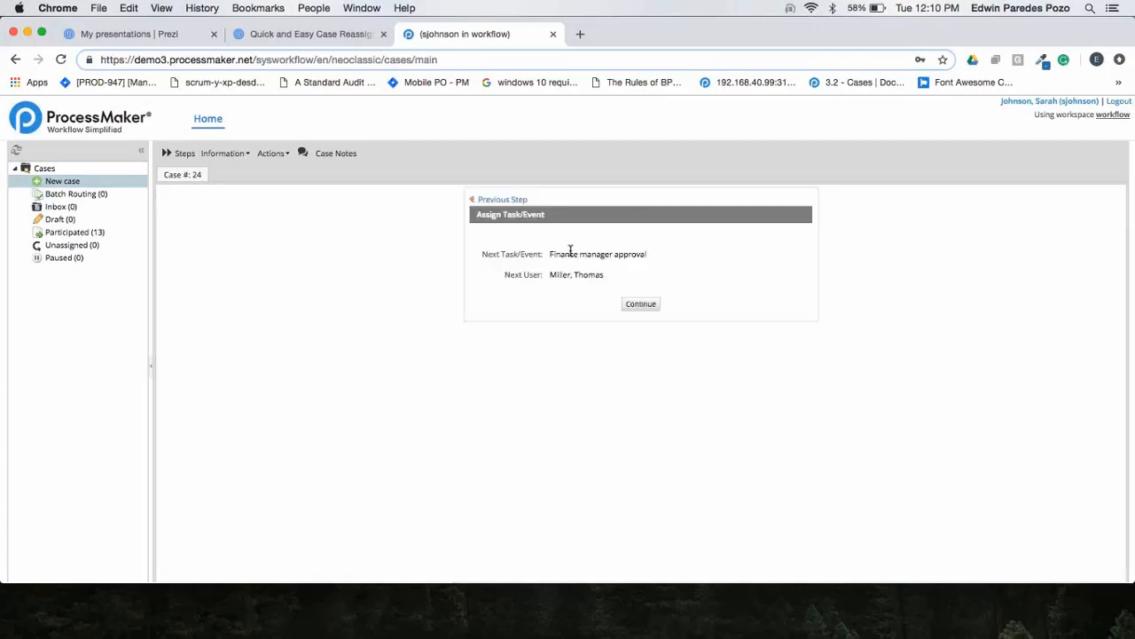
pyautogui.click(644, 308)
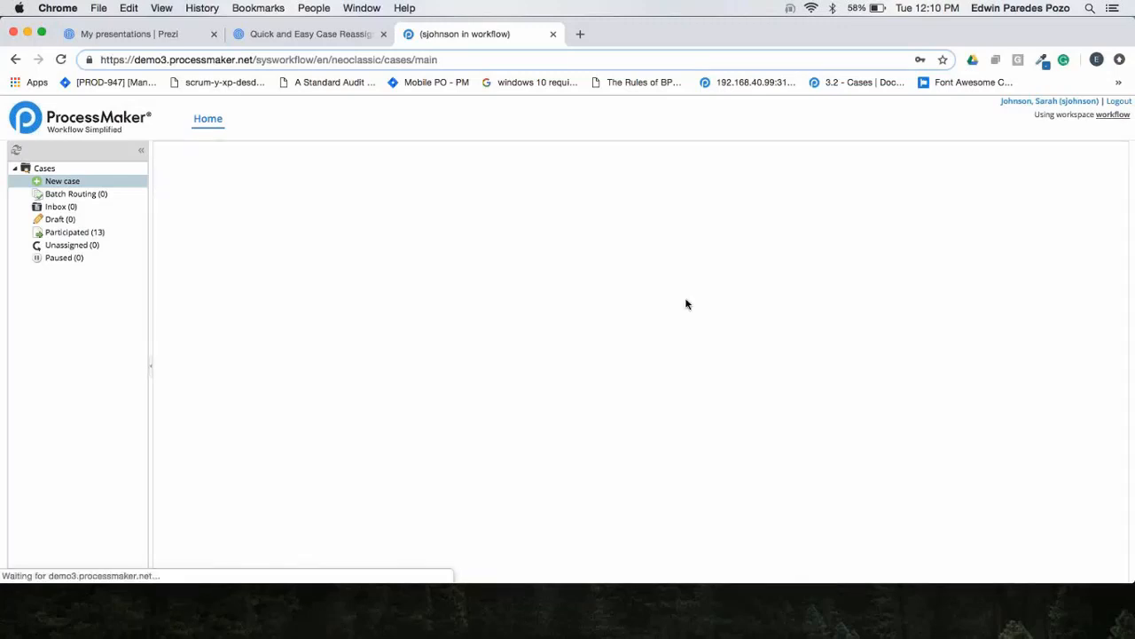
# Log out and sign in as the finance manager, entering that user's username and account password.
pyautogui.click(1119, 102)
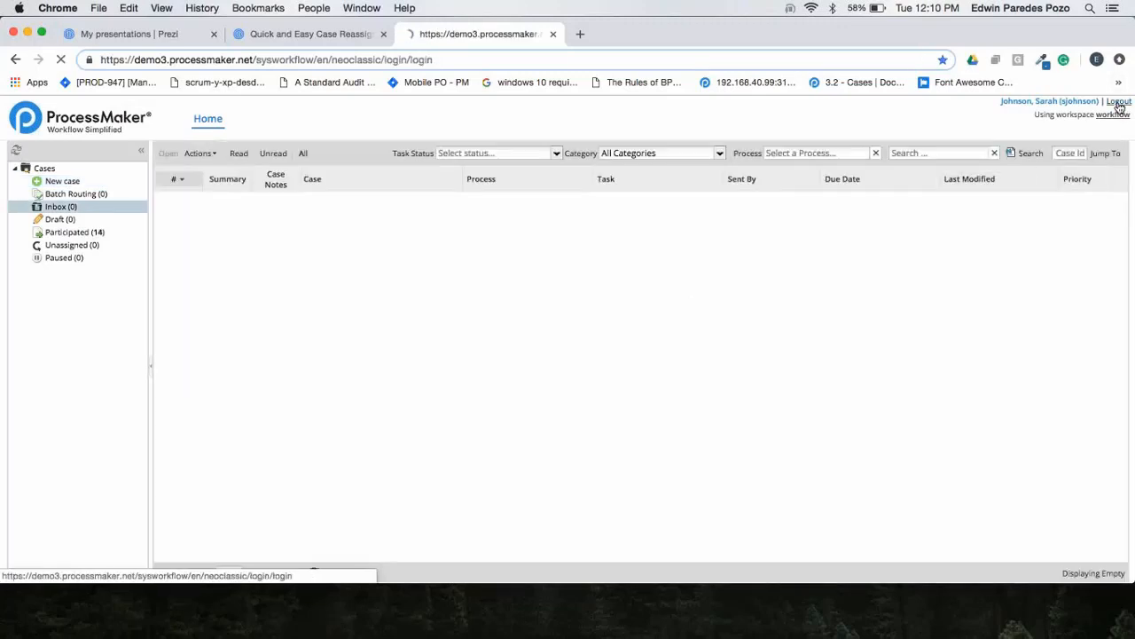
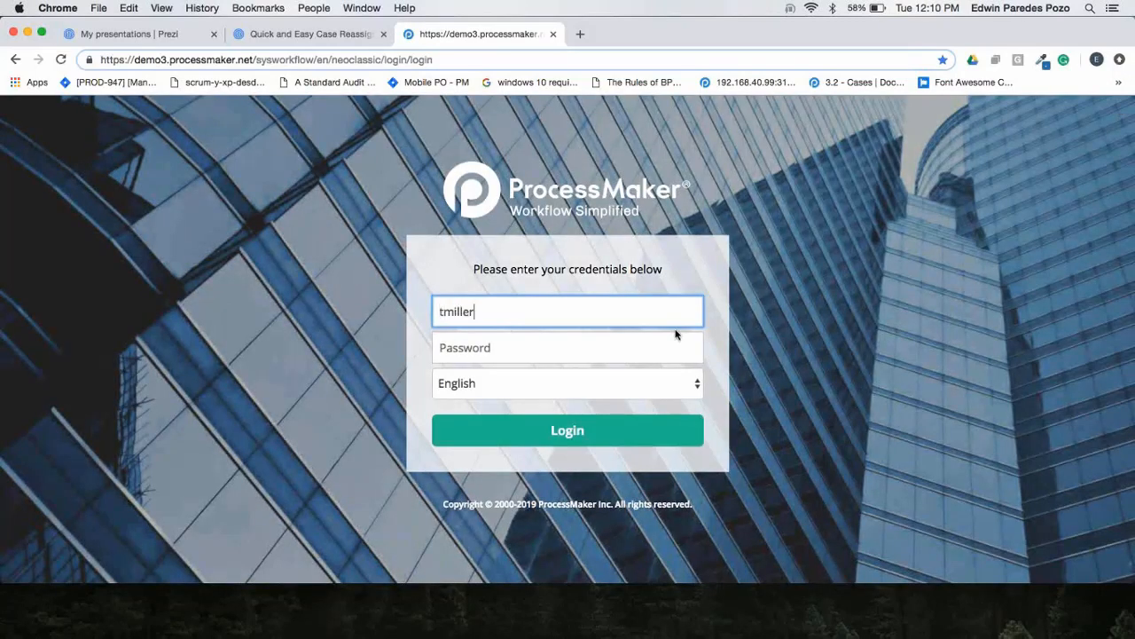
pyautogui.press('Tab')
pyautogui.press('Return')
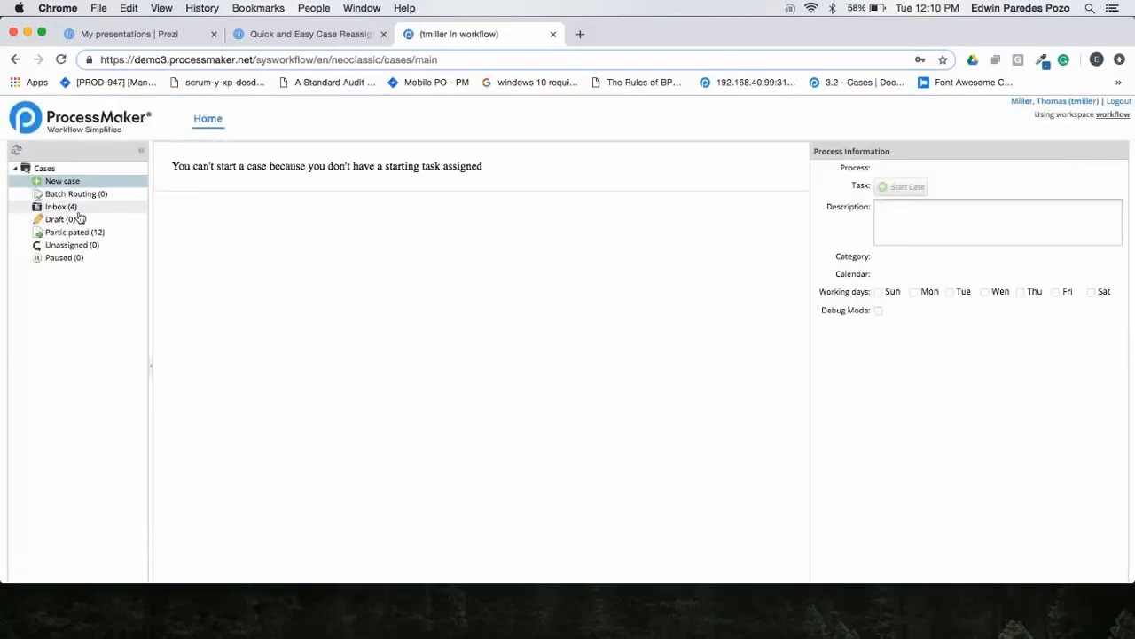
# Open the TV - $2,000.00 purchase requisition case from the finance manager's inbox.
pyautogui.click(76, 209)
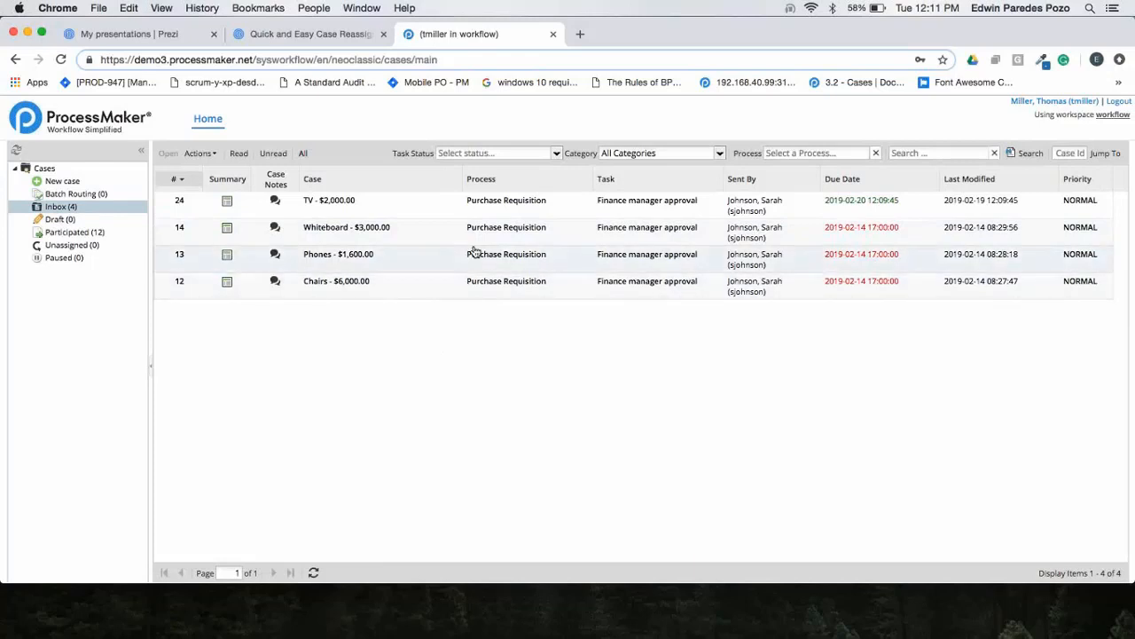
pyautogui.doubleClick(410, 215)
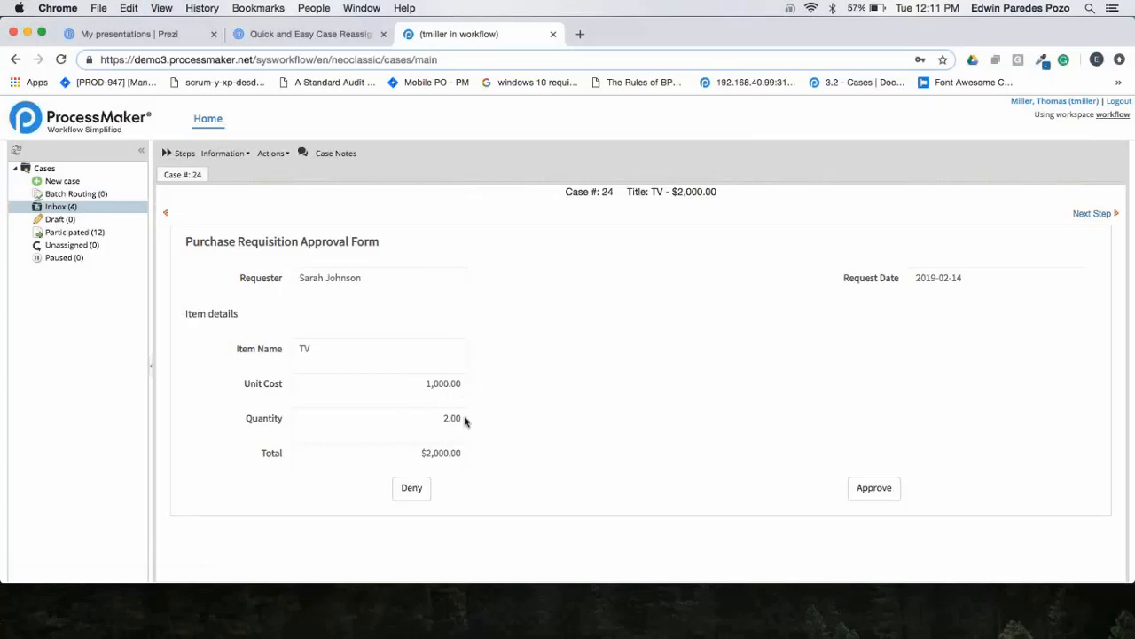
pyautogui.doubleClick(422, 457)
pyautogui.click(512, 455)
pyautogui.click(274, 155)
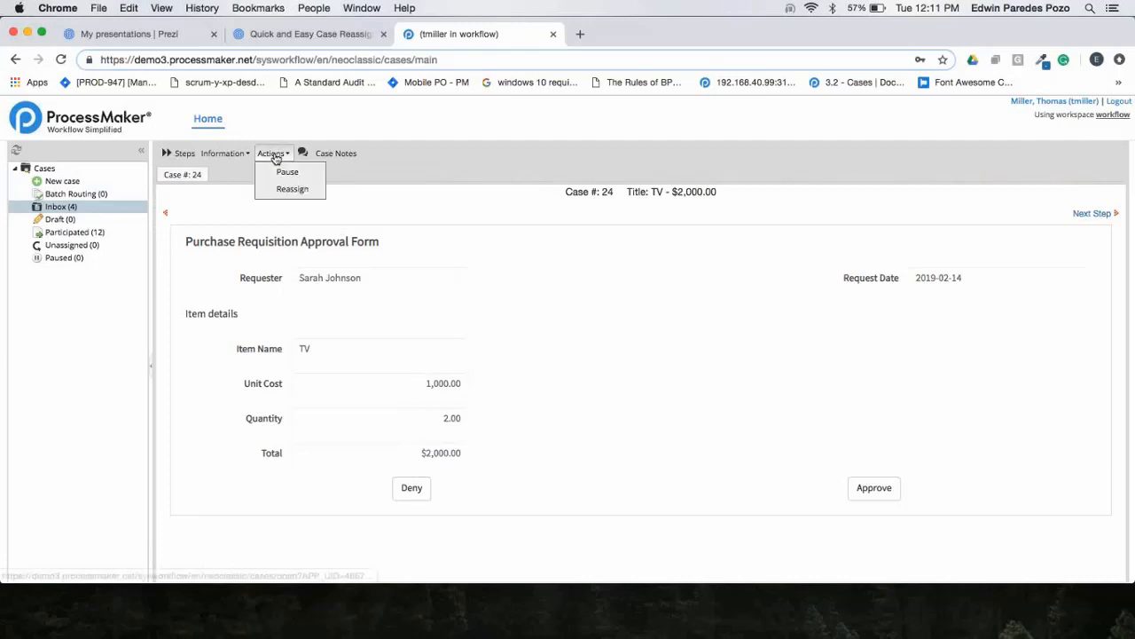
pyautogui.click(291, 190)
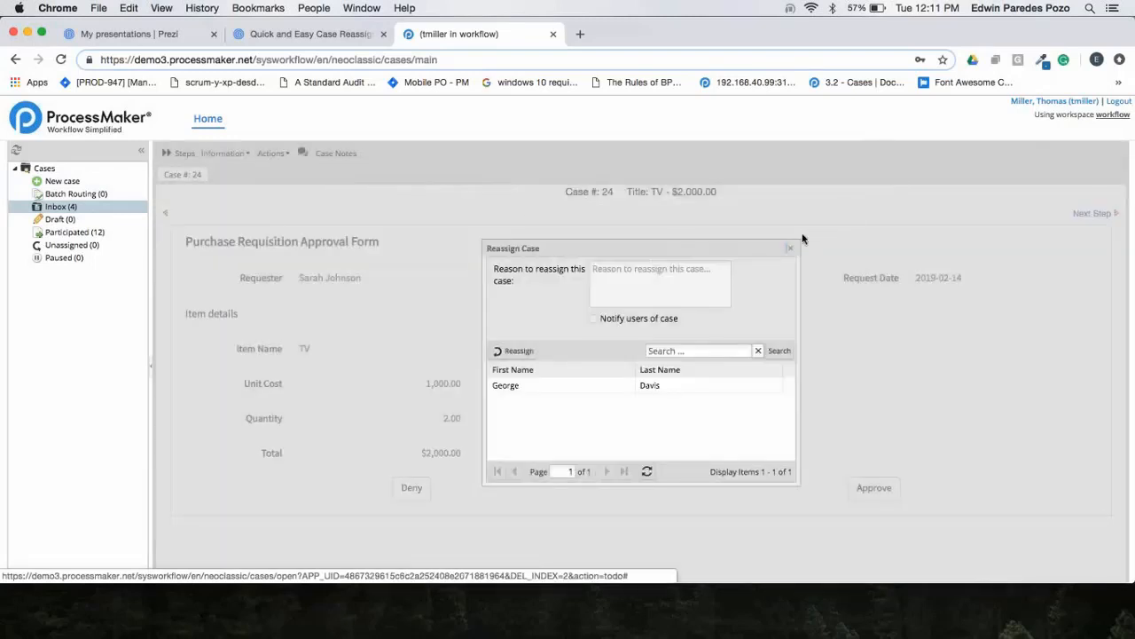
pyautogui.click(791, 249)
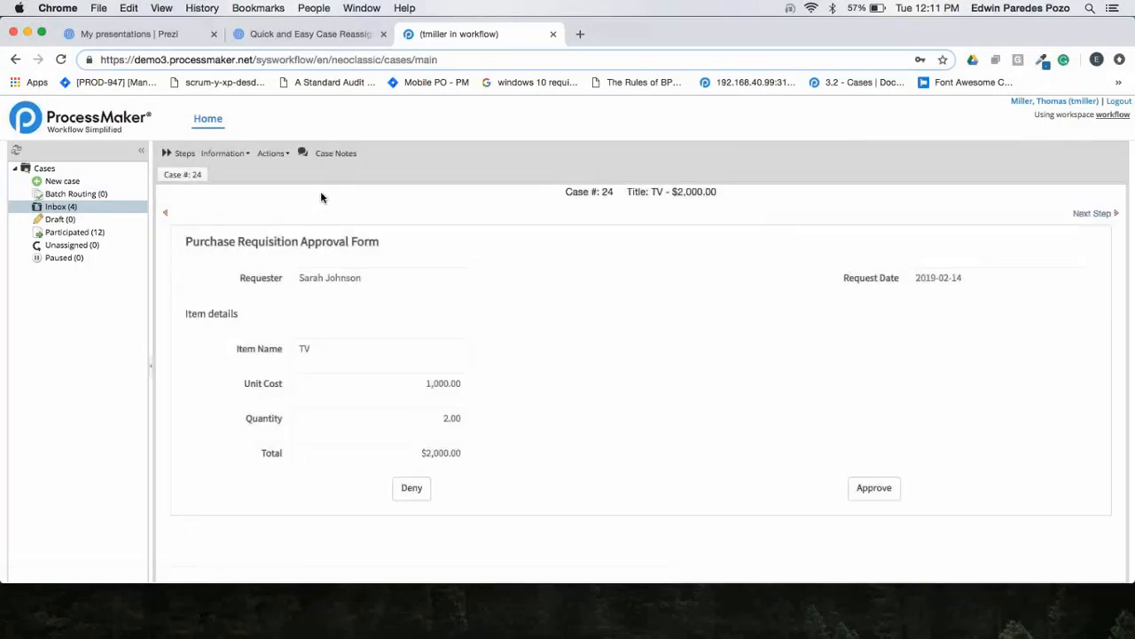
# Start reassigning the TV - $2,000.00 case and select the only available user as the new assignee.
pyautogui.click(272, 154)
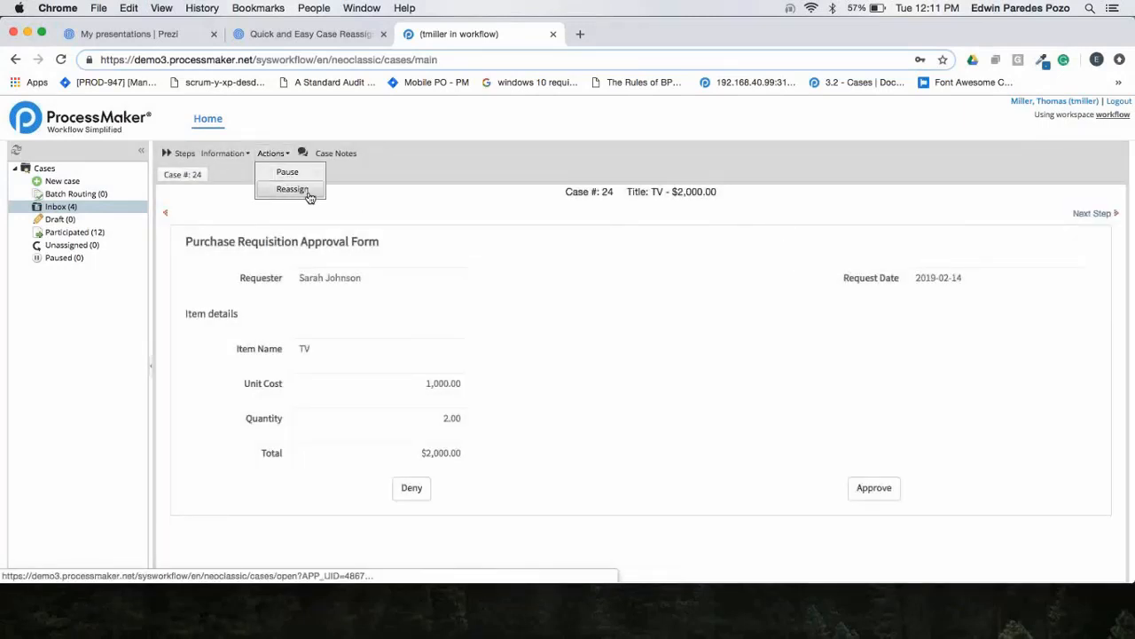
pyautogui.click(309, 191)
pyautogui.moveTo(607, 249); pyautogui.dragTo(575, 246)
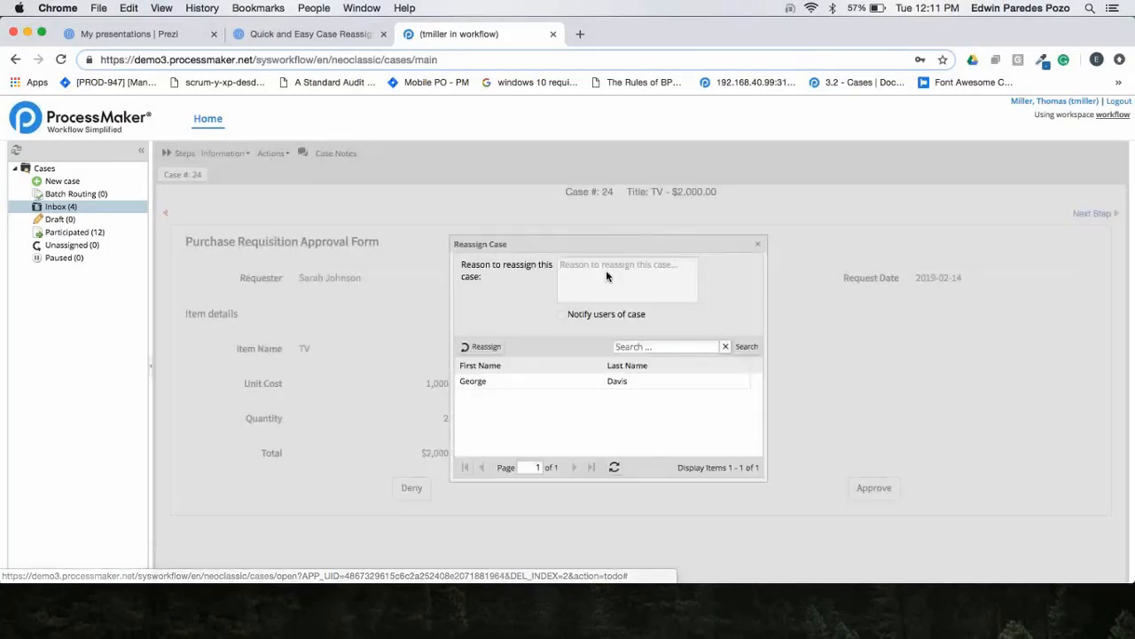
pyautogui.click(535, 388)
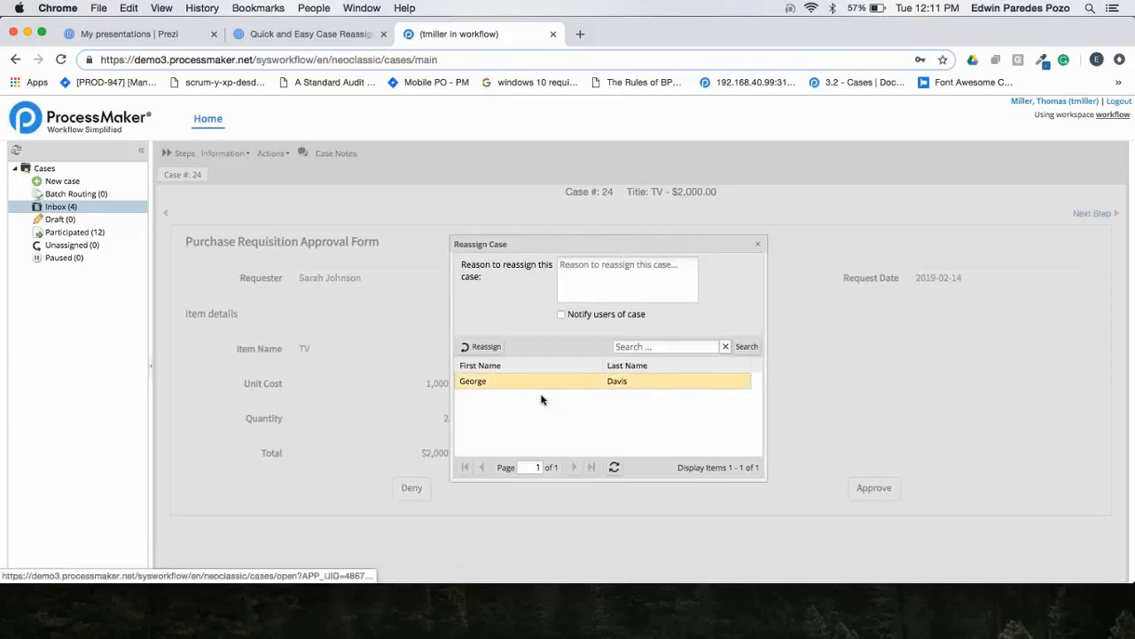
# Enter the reassignment reason "Please handle this request" and reassign the case to the selected user, confirming the reassignment.
pyautogui.click(606, 278)
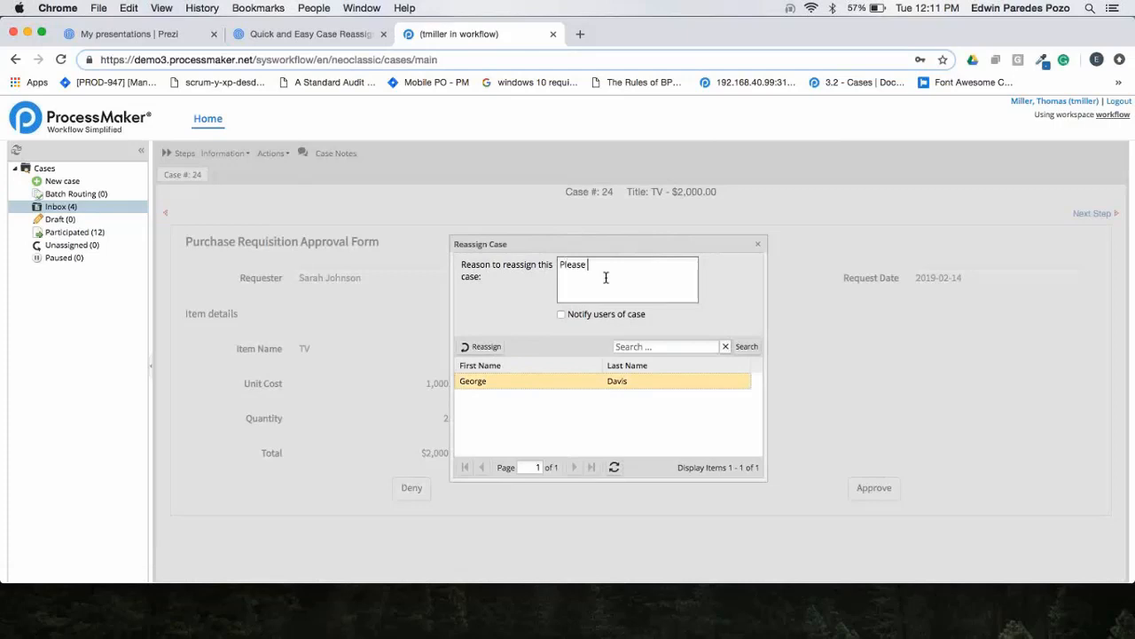
pyautogui.write('Please handle this rees')
pyautogui.write('q')
pyautogui.write('qes')
pyautogui.press('BackSpace')
pyautogui.press('BackSpace')
pyautogui.press('BackSpace')
pyautogui.click(487, 348)
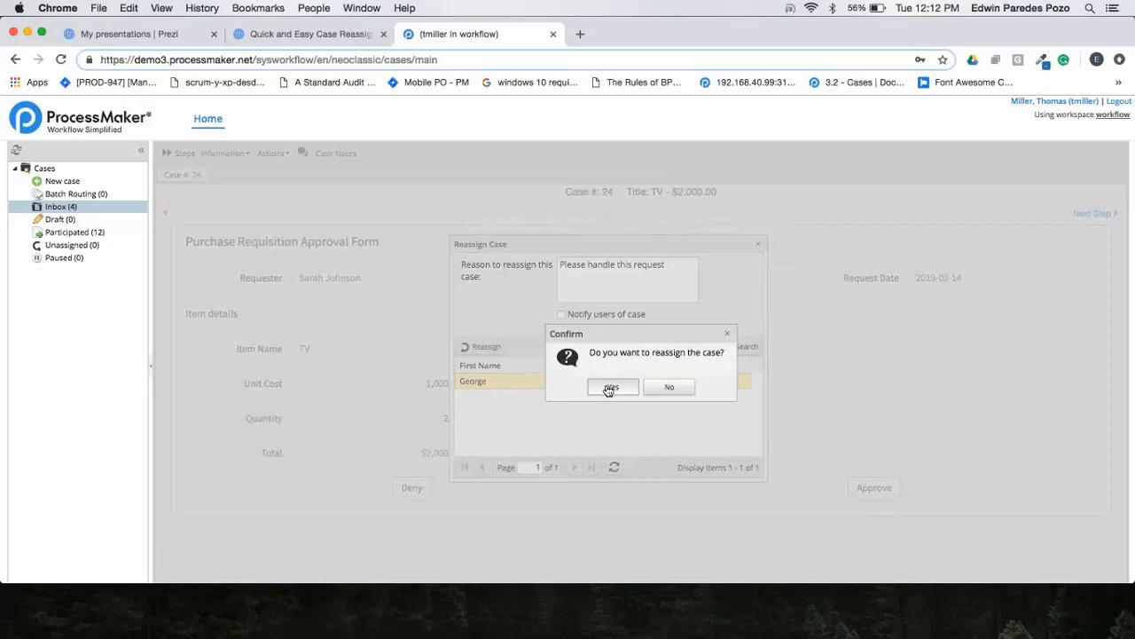
pyautogui.click(610, 388)
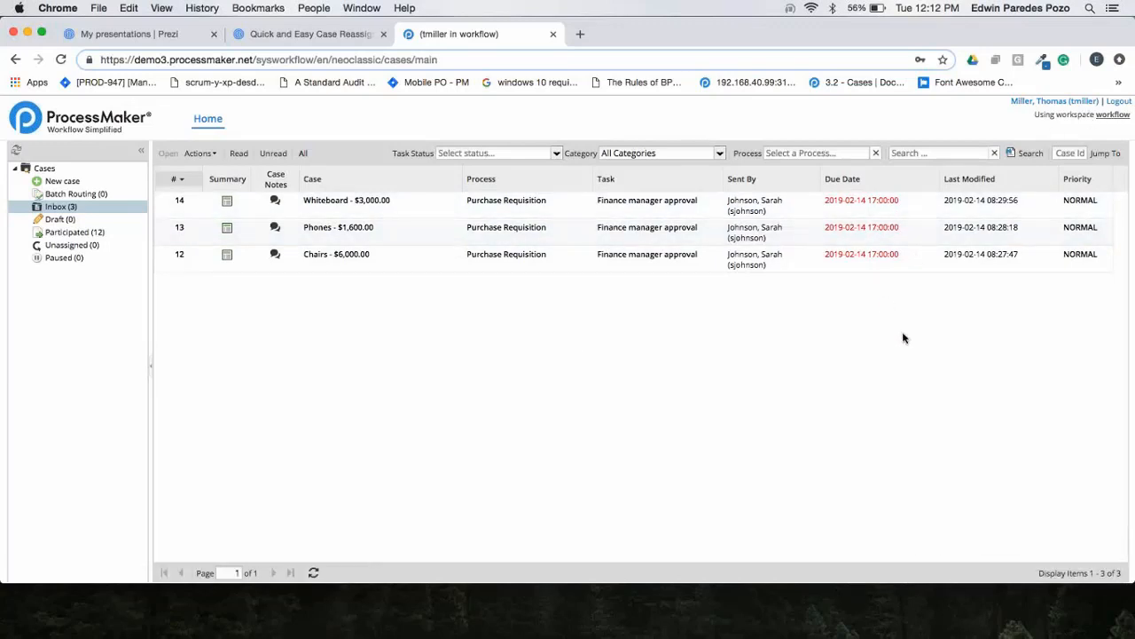
# Log out and sign in as the user who received the reassigned case, entering that user's username and account password.
pyautogui.click(1119, 102)
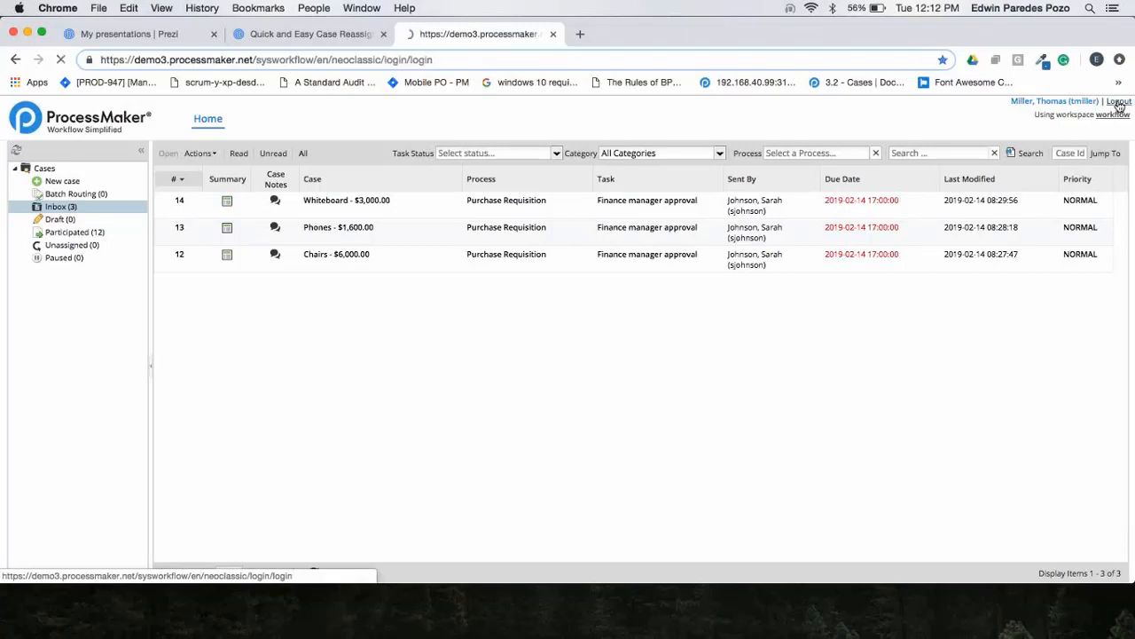
pyautogui.press('Tab')
pyautogui.press('Tab')
pyautogui.press('Tab')
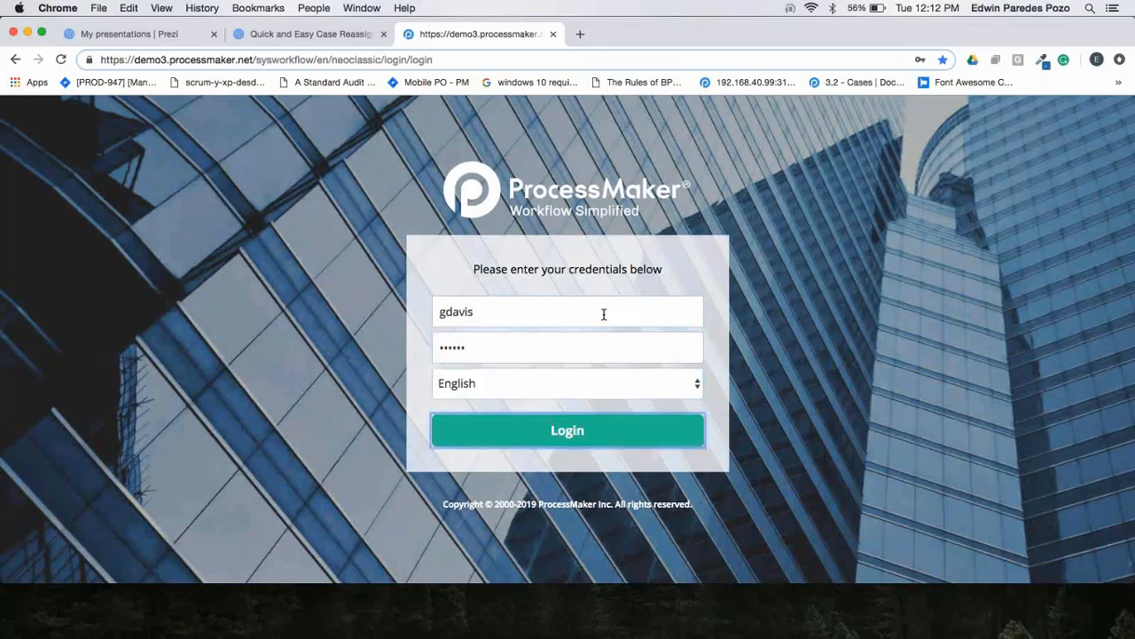
pyautogui.press('Return')
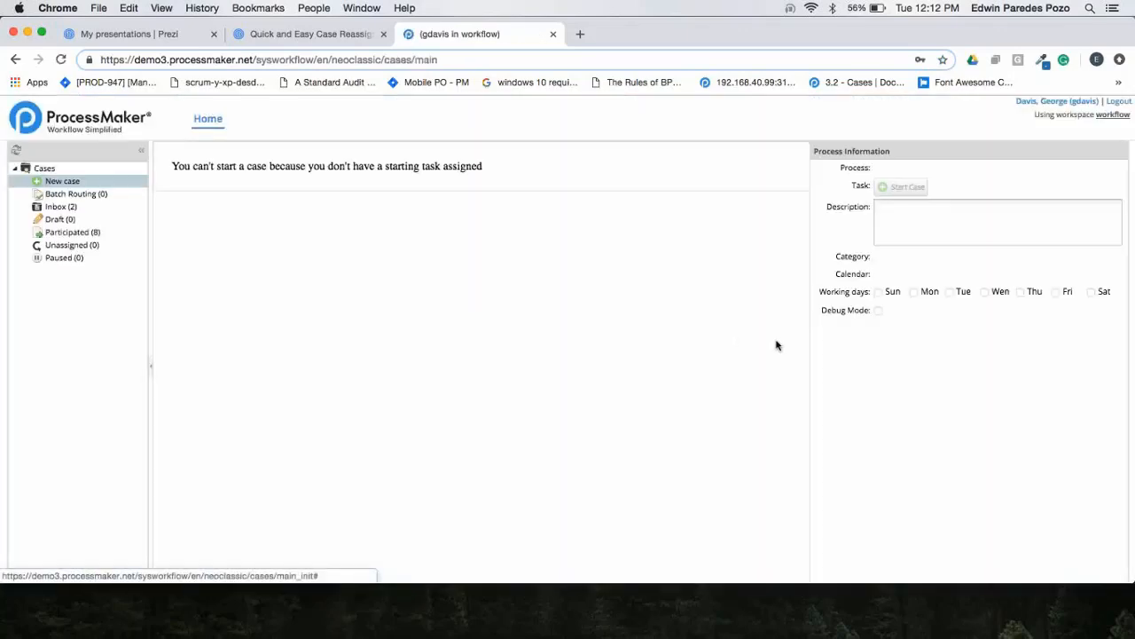
# Open the TV - $2,000.00 case from the new assignee's inbox and review its Case History.
pyautogui.click(67, 207)
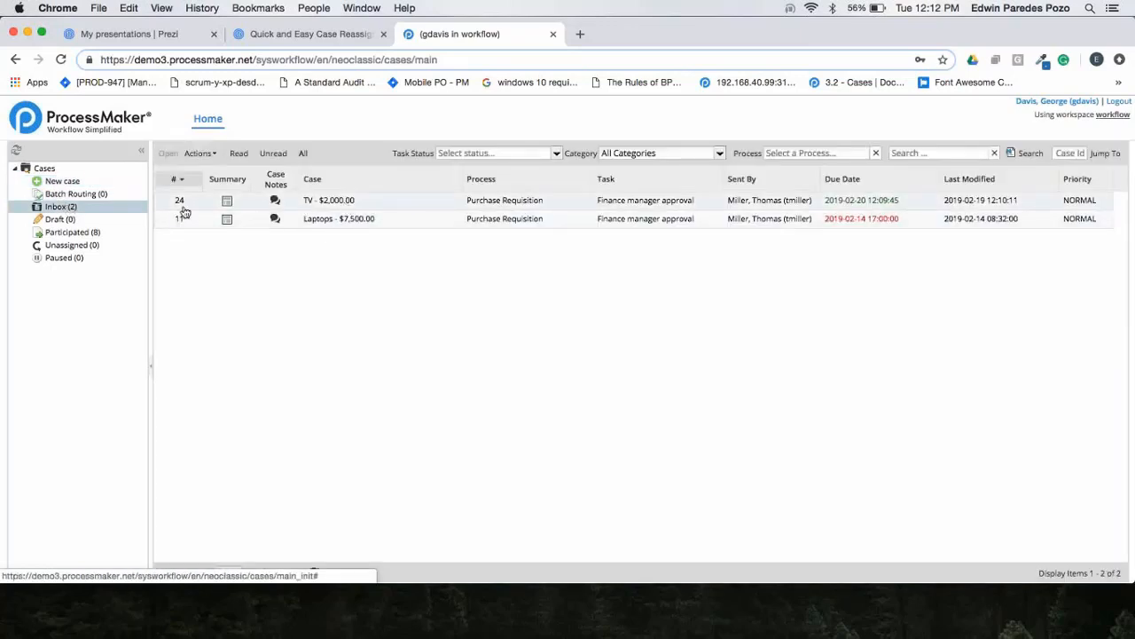
pyautogui.doubleClick(390, 206)
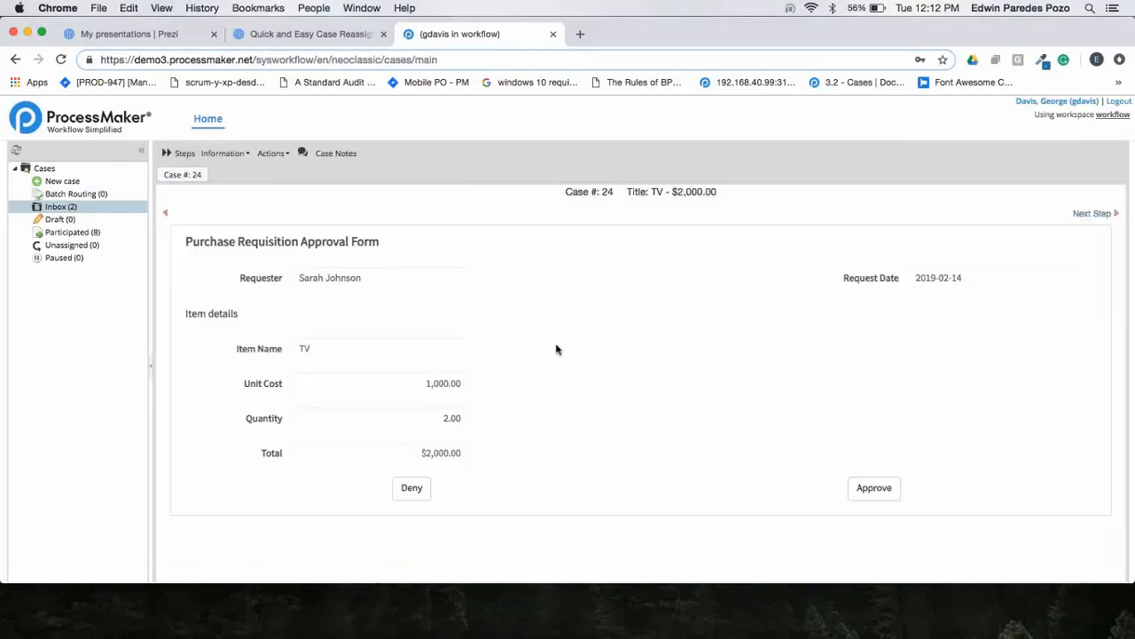
pyautogui.click(225, 153)
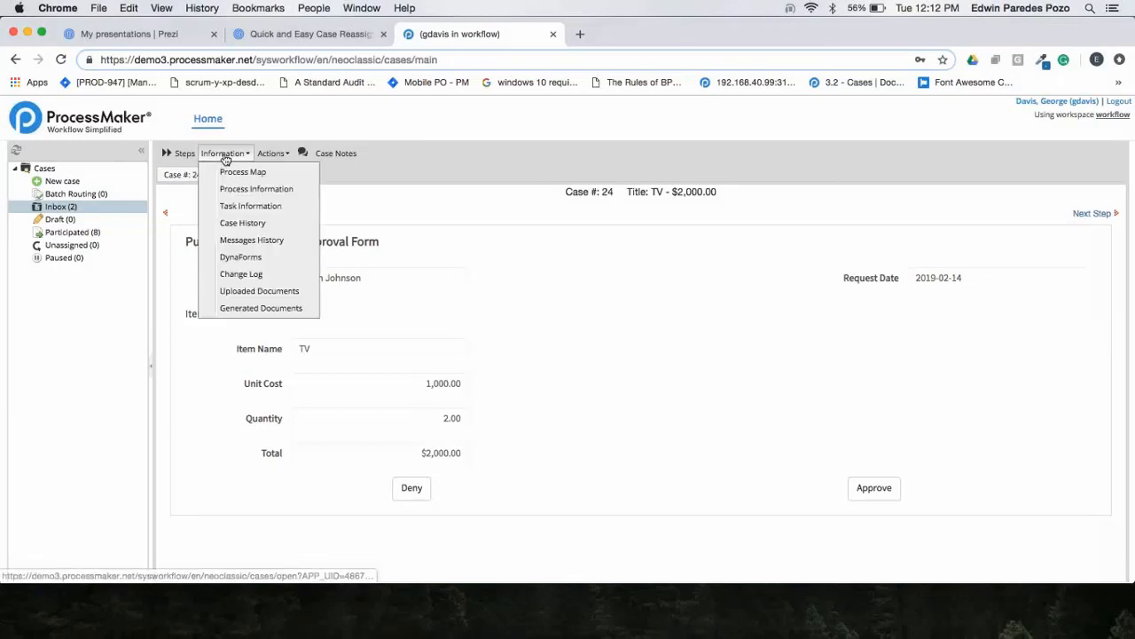
pyautogui.click(275, 225)
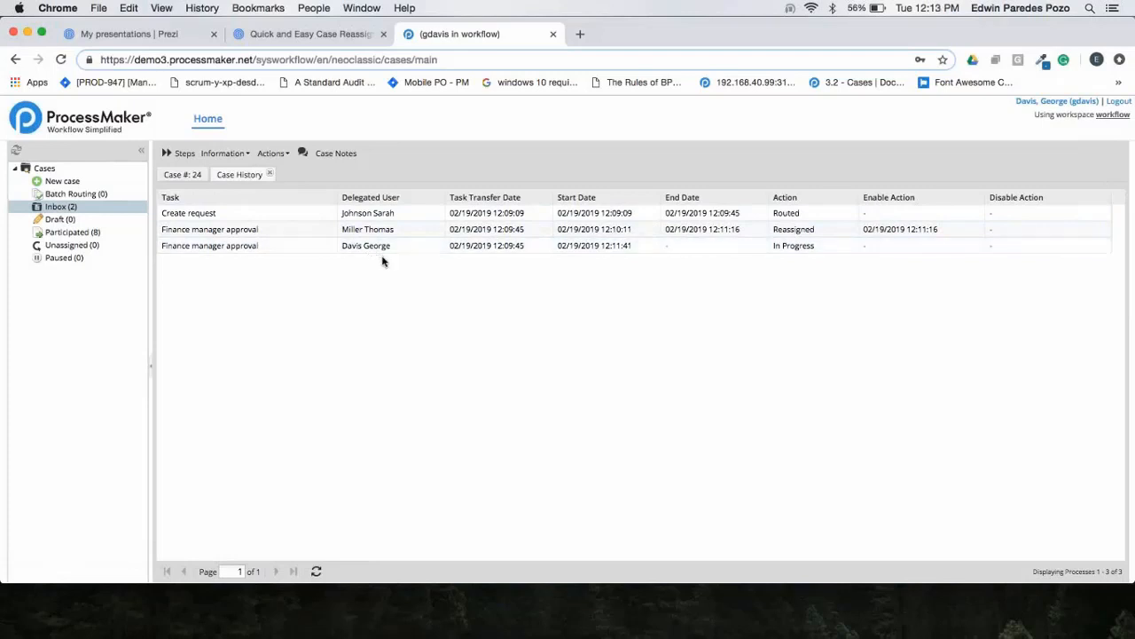
pyautogui.click(271, 174)
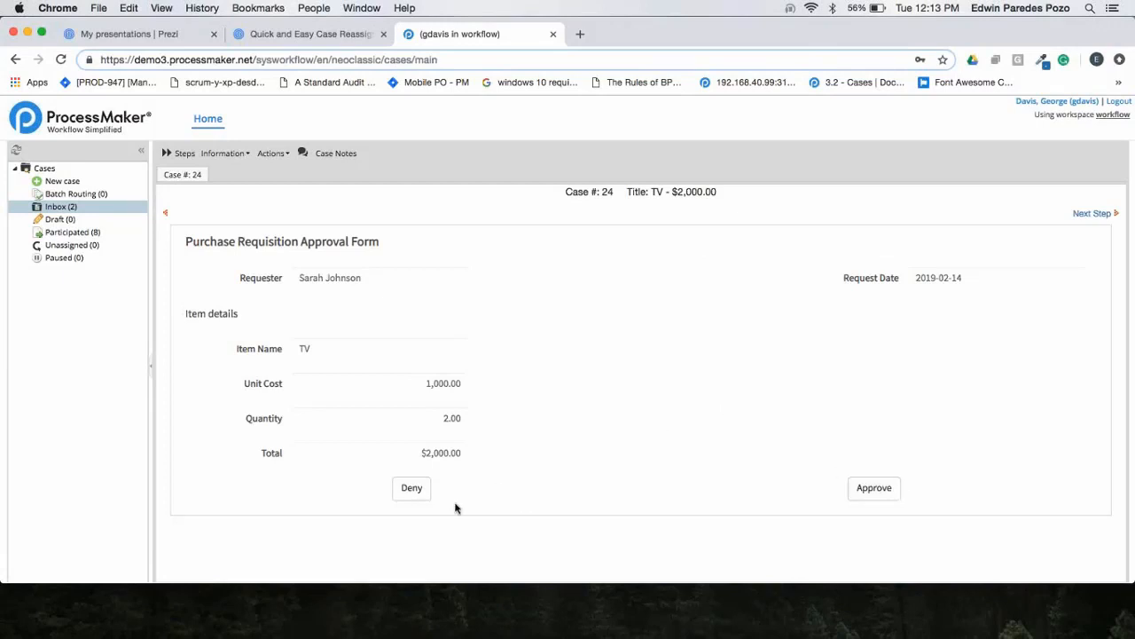
# Deny the TV purchase requisition and finish the case at End of process.
pyautogui.click(412, 496)
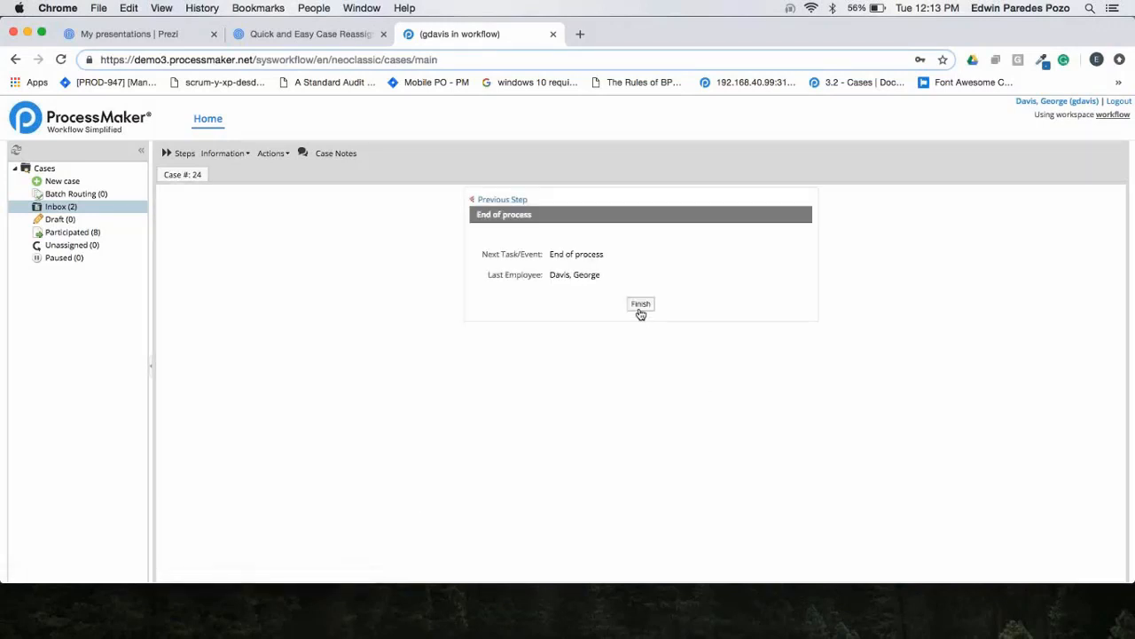
pyautogui.click(641, 305)
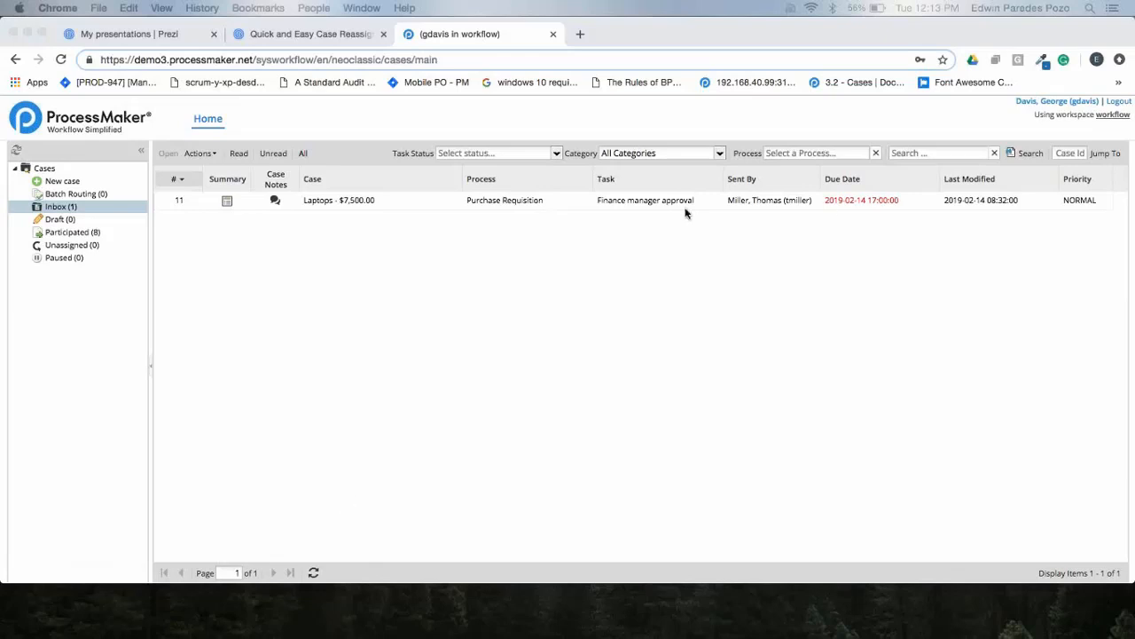
# Switch to the Prezi presentation and start presenting from the End User Case Reassignment slide.
pyautogui.click(317, 36)
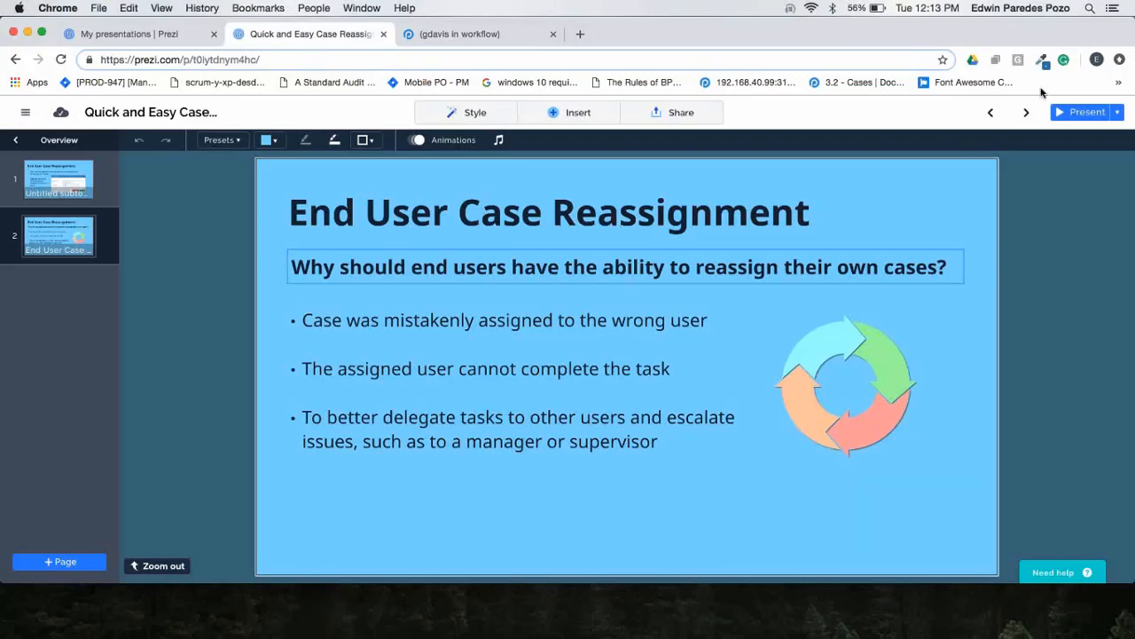
pyautogui.click(1081, 113)
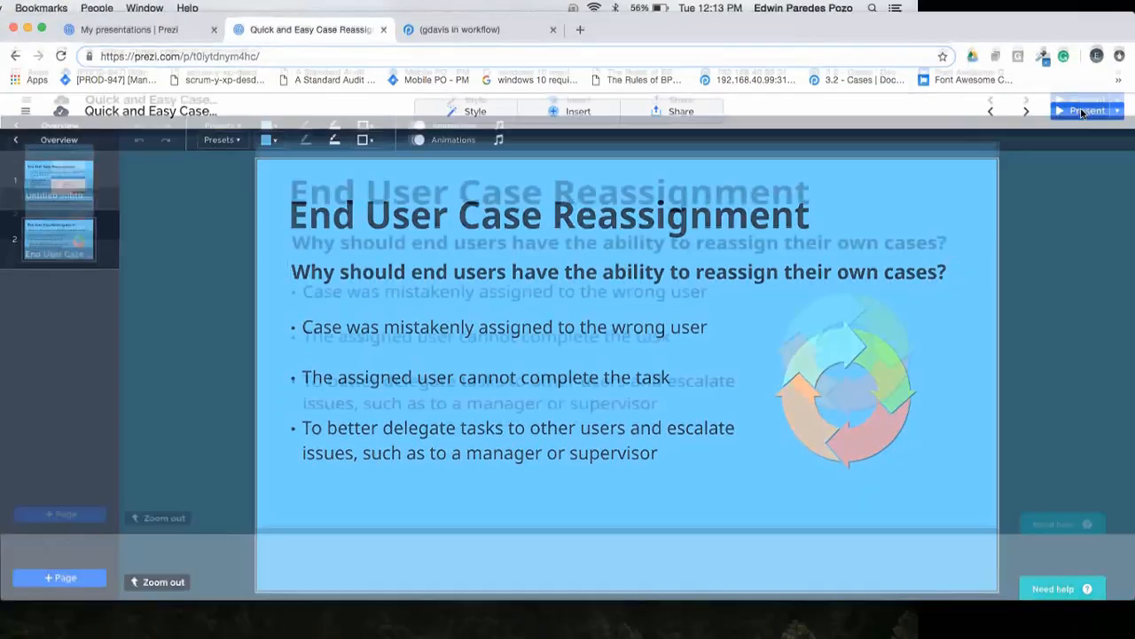
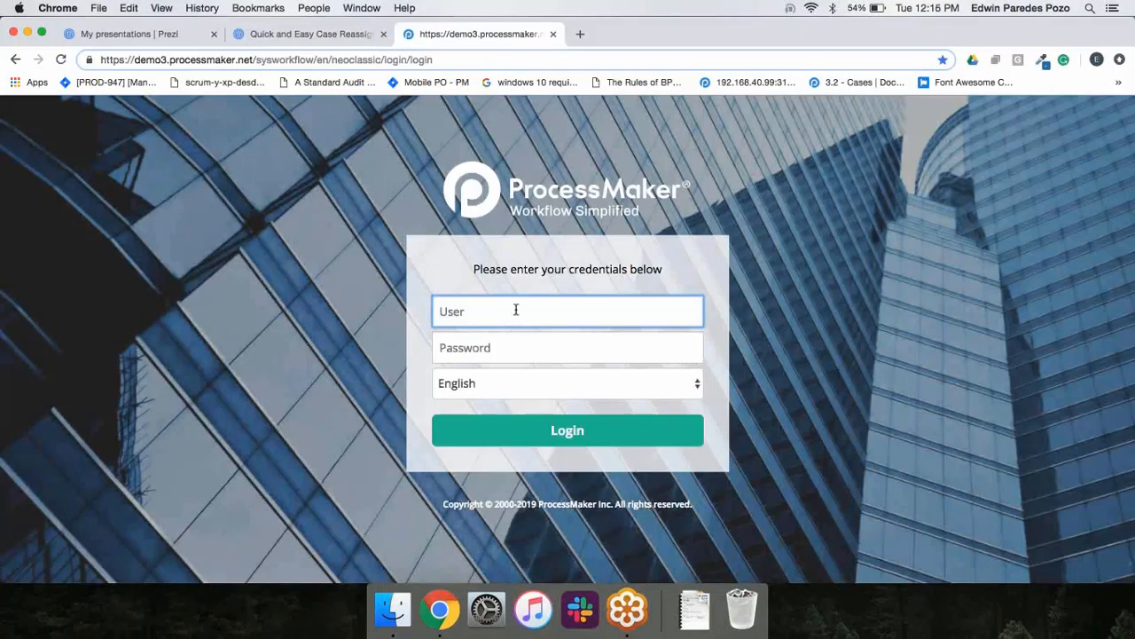
# Sign in to ProcessMaker with the administrator account by entering its username and account password.
pyautogui.press('Tab')
pyautogui.moveTo(524, 322); pyautogui.dragTo(405, 317)
pyautogui.write('admin')
pyautogui.press('Tab')
pyautogui.write('••min')
pyautogui.press('Return')
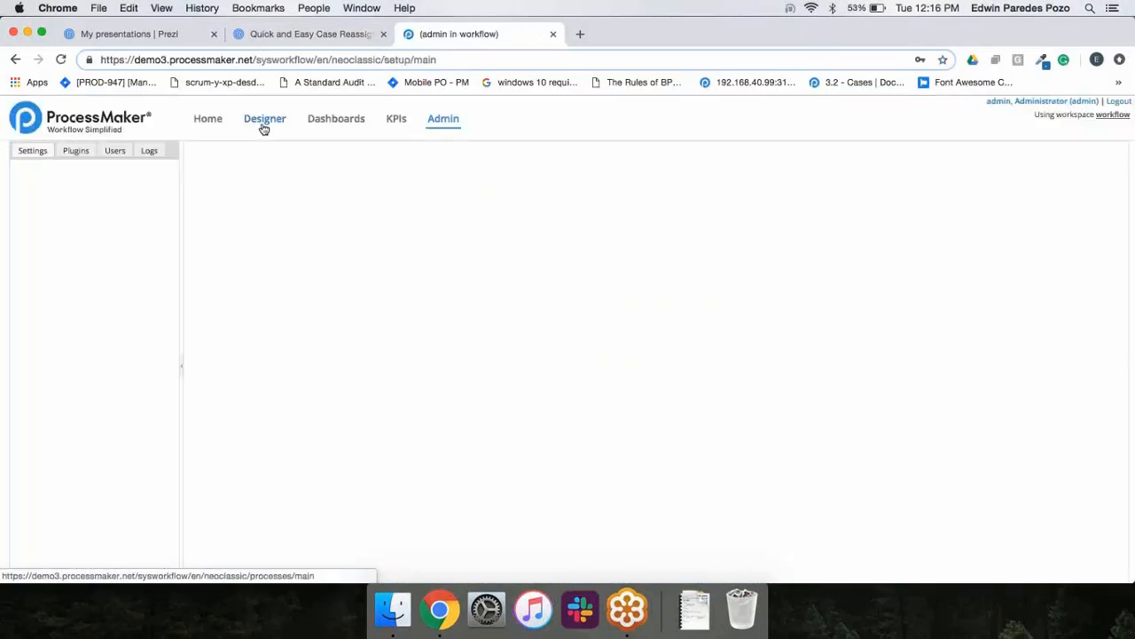
# Open the Purchase Requisition process diagram in the Designer.
pyautogui.click(263, 128)
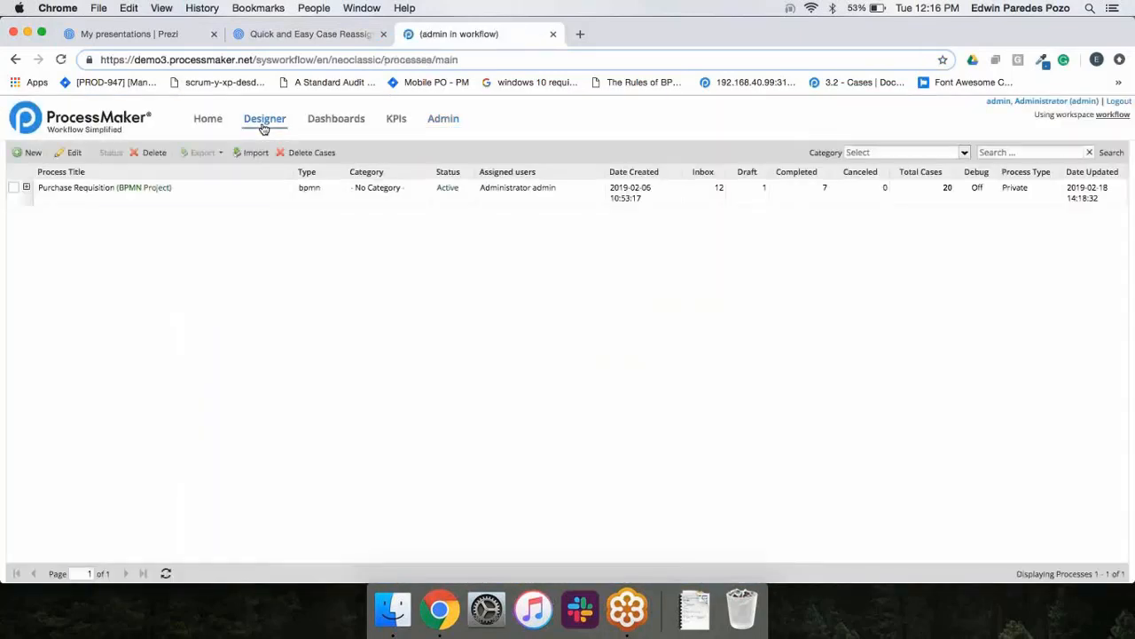
pyautogui.doubleClick(208, 204)
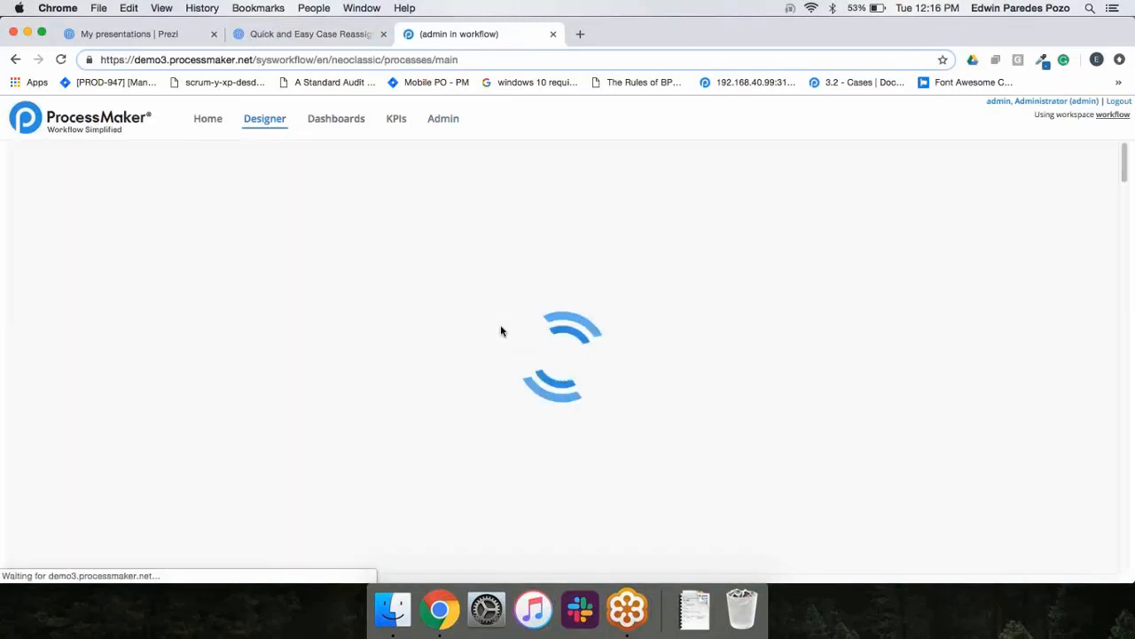
pyautogui.scroll(-1, 754, 352)
pyautogui.scroll(-1, 701, 395)
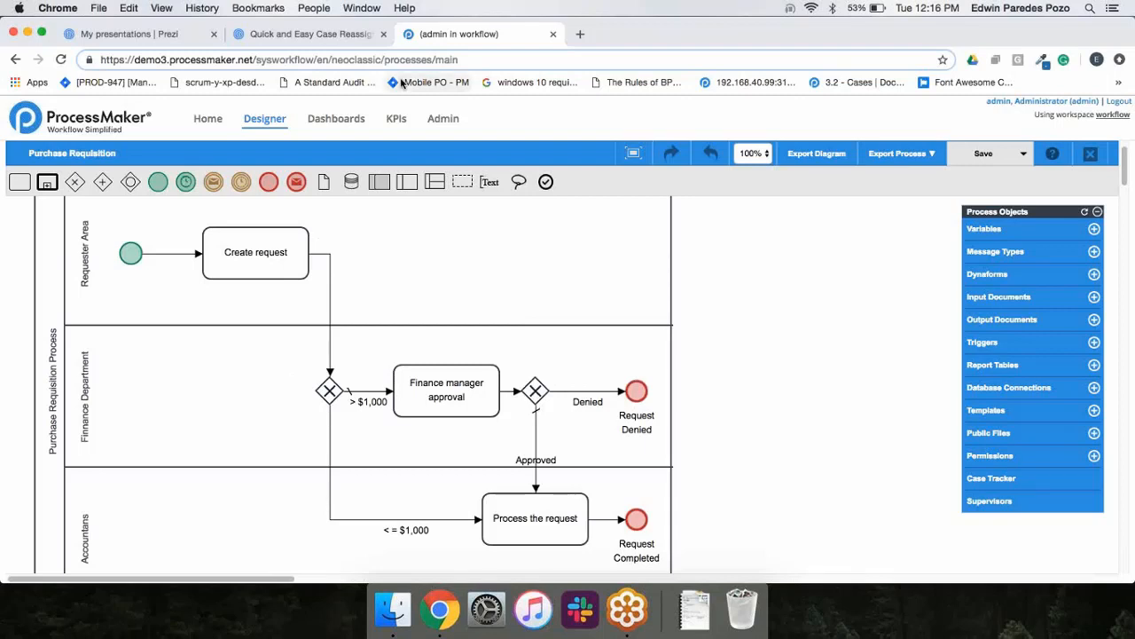
# Open the Assignment Rules of the Finance manager approval task and review its Ad Hoc Users and Users lists.
pyautogui.scroll(-1, 837, 326)
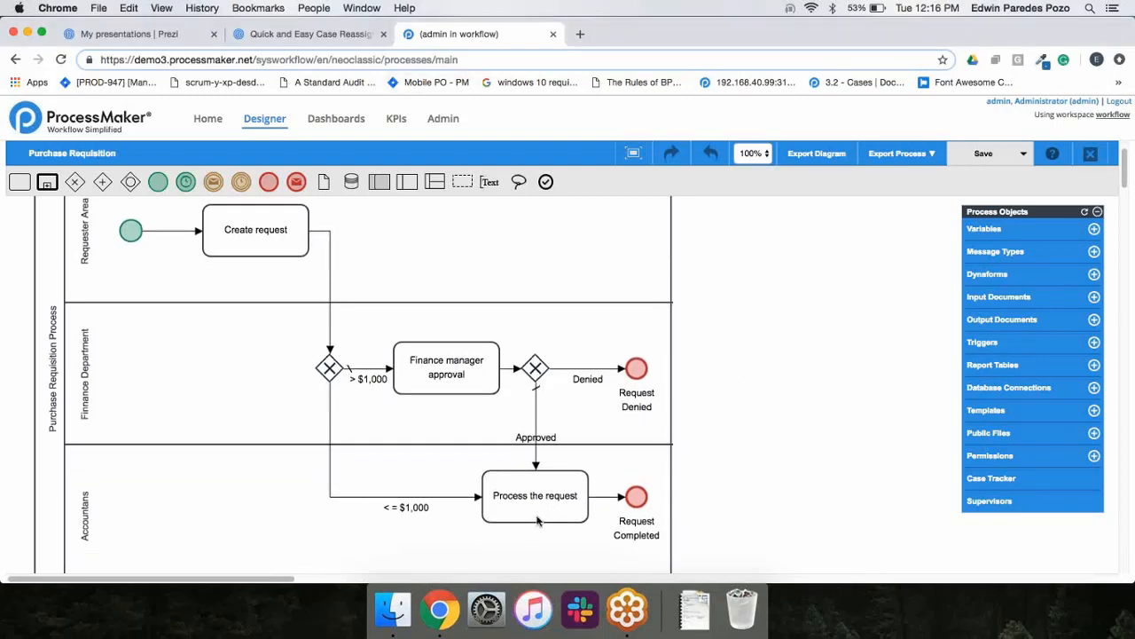
pyautogui.rightClick(465, 364)
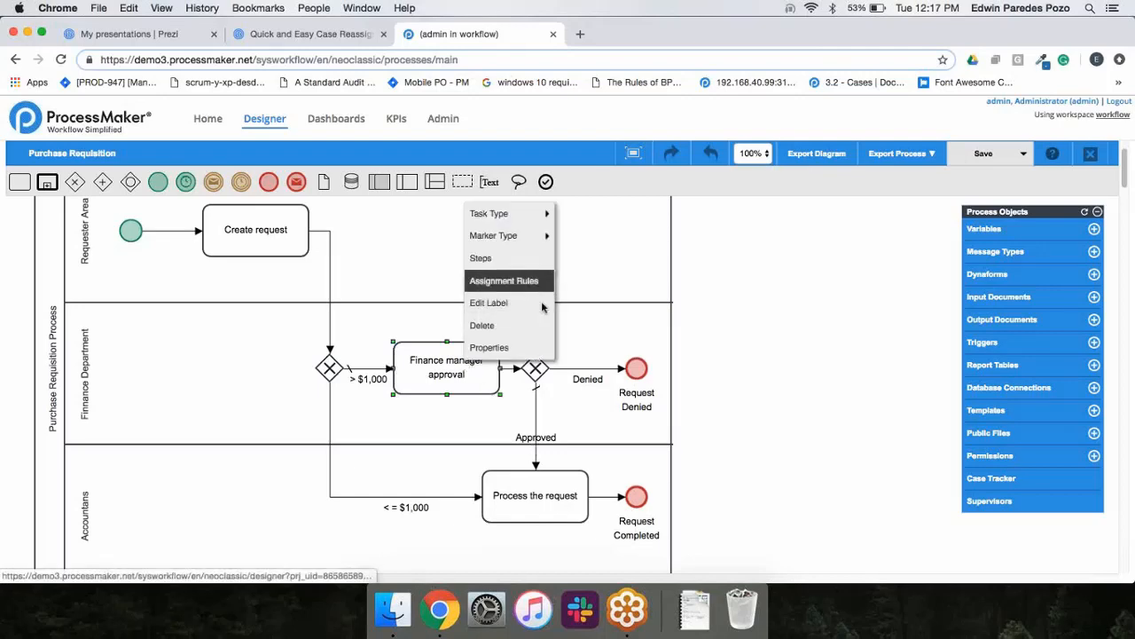
pyautogui.click(510, 280)
pyautogui.click(340, 318)
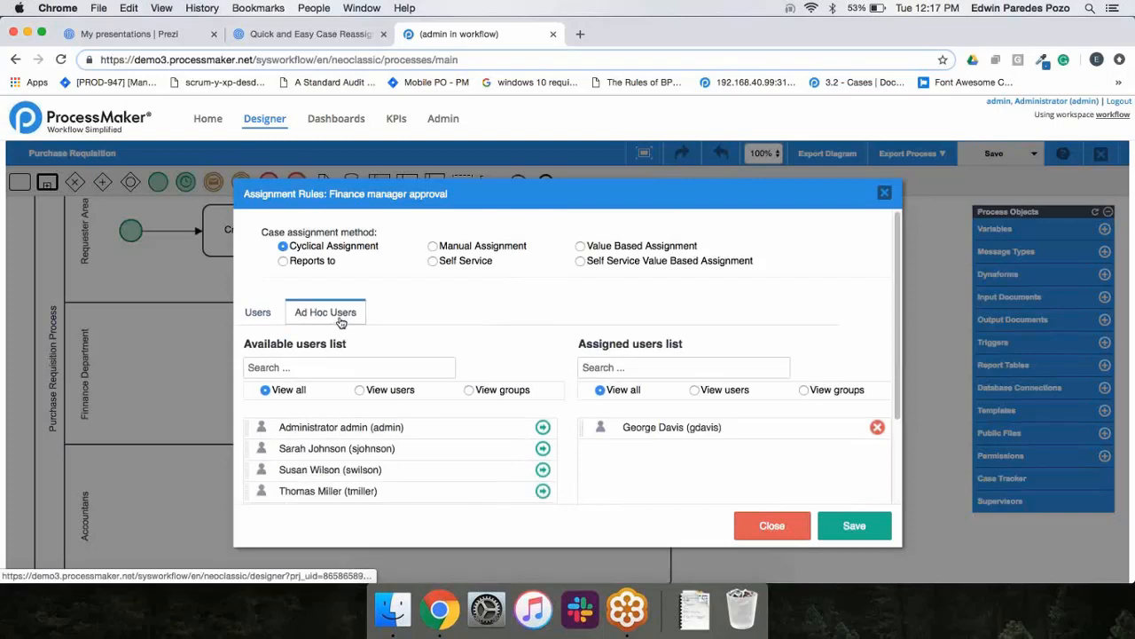
pyautogui.click(257, 312)
pyautogui.scroll(-2, 457, 441)
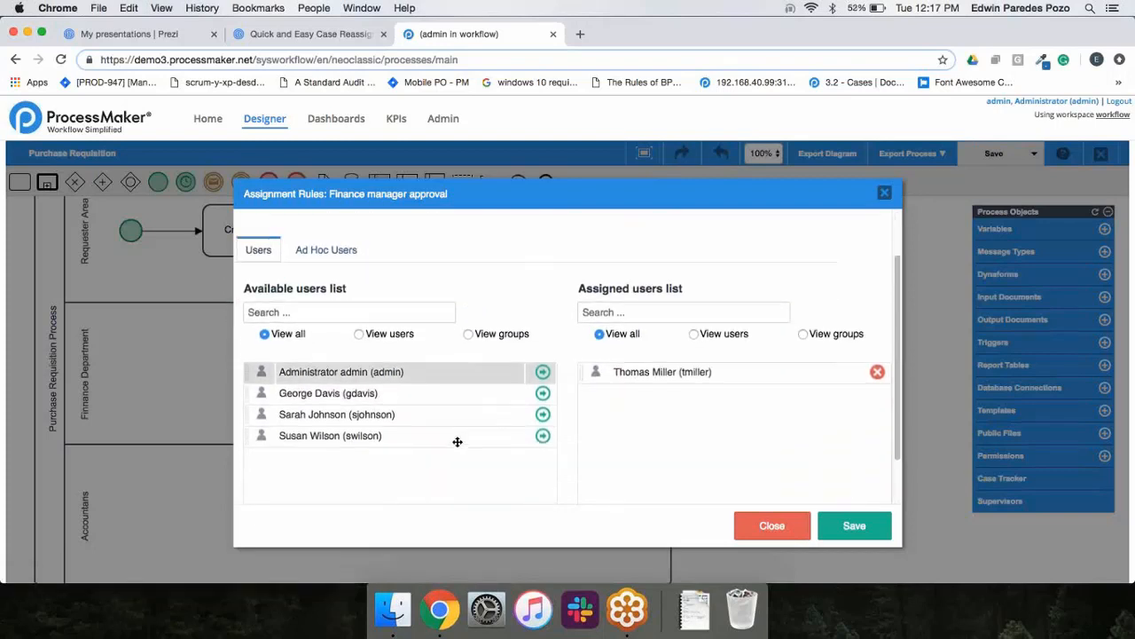
pyautogui.scroll(2, 424, 436)
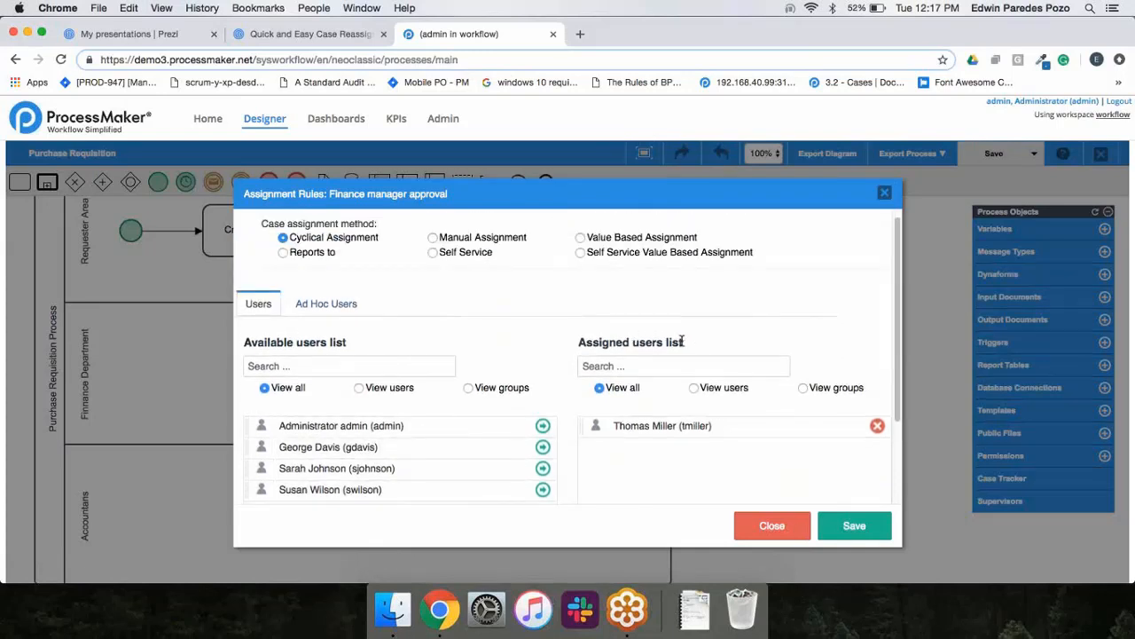
# Try assigning the fourth available user to the Finance manager approval task, remove that assignment, and compare the Users and Ad Hoc Users lists.
pyautogui.click(543, 492)
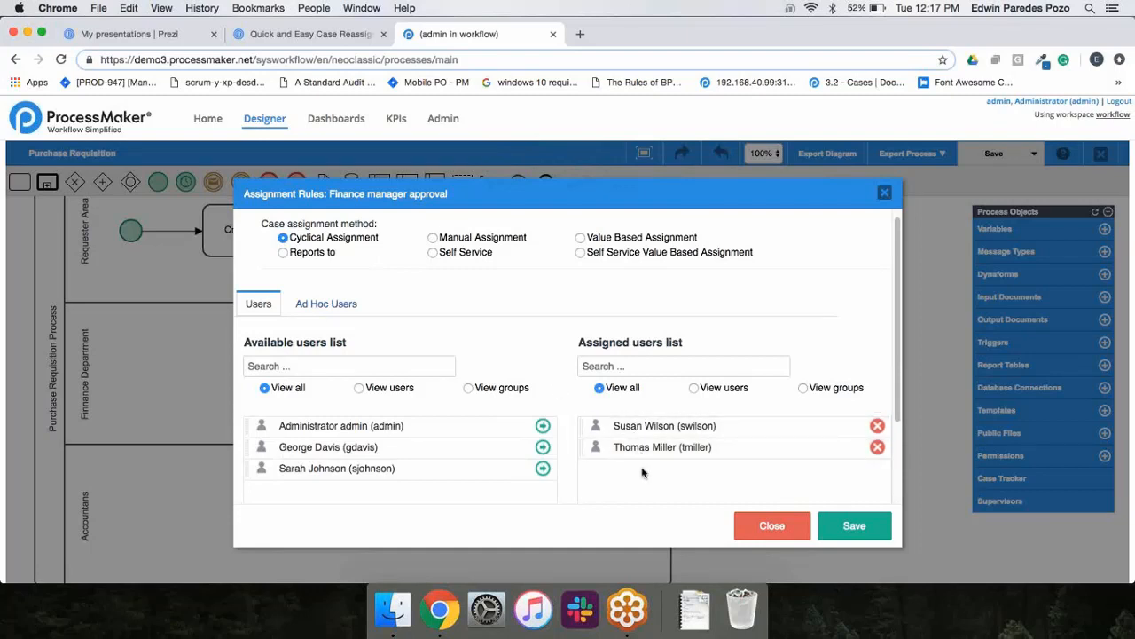
pyautogui.click(878, 426)
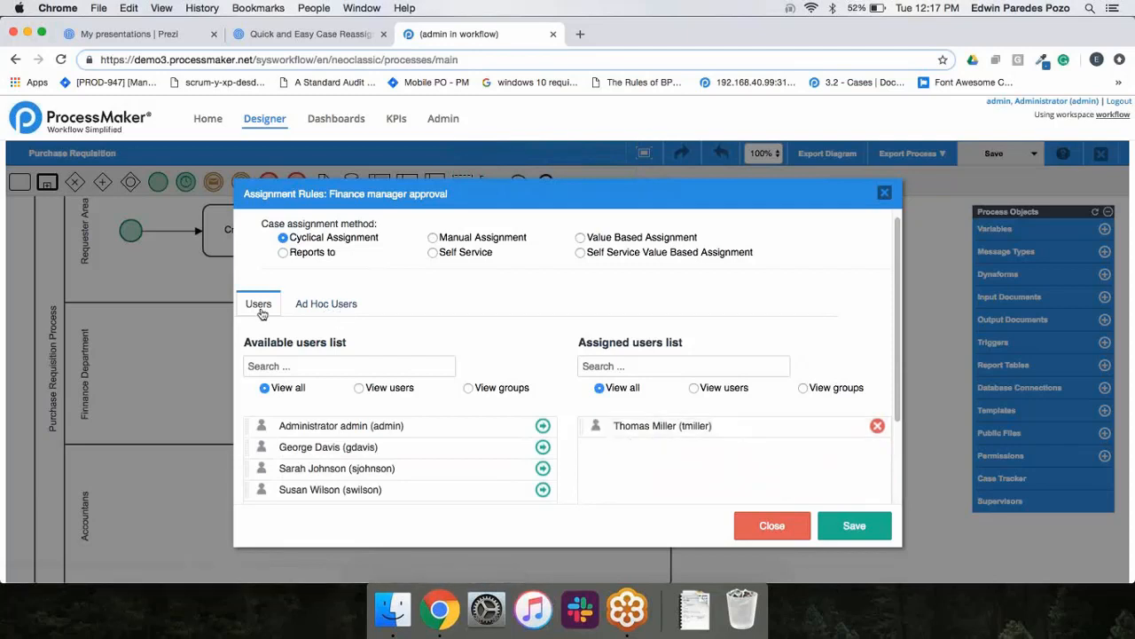
pyautogui.click(315, 306)
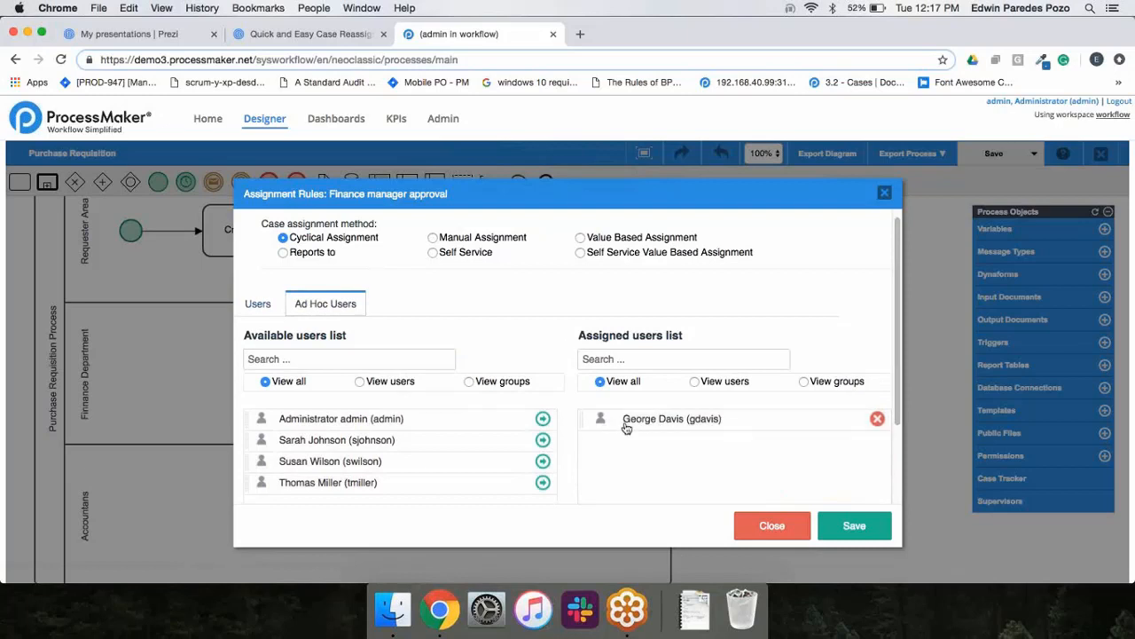
pyautogui.click(258, 304)
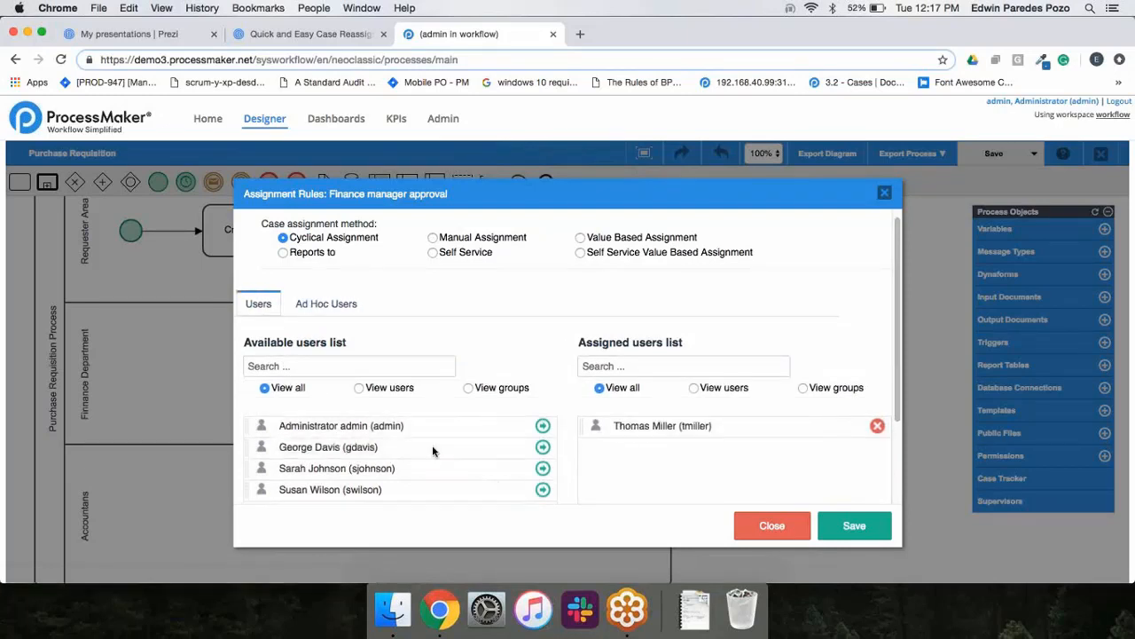
# Try assigning the task's ad hoc user as a regular user too, compare both lists, remove that assignment, and save the assignment rules.
pyautogui.click(543, 447)
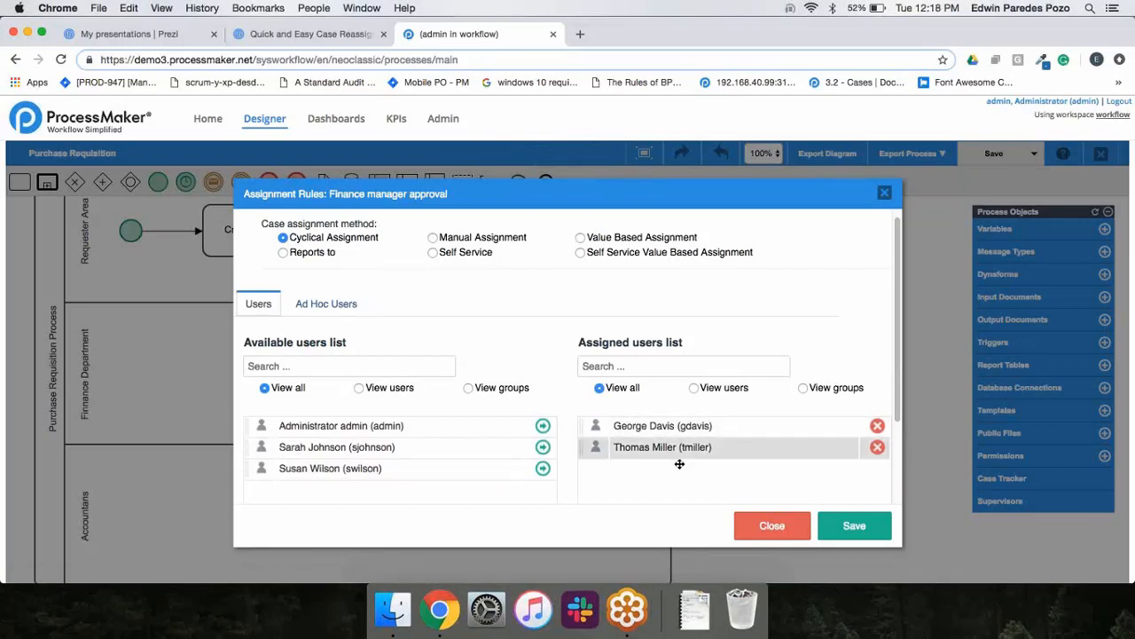
pyautogui.click(339, 302)
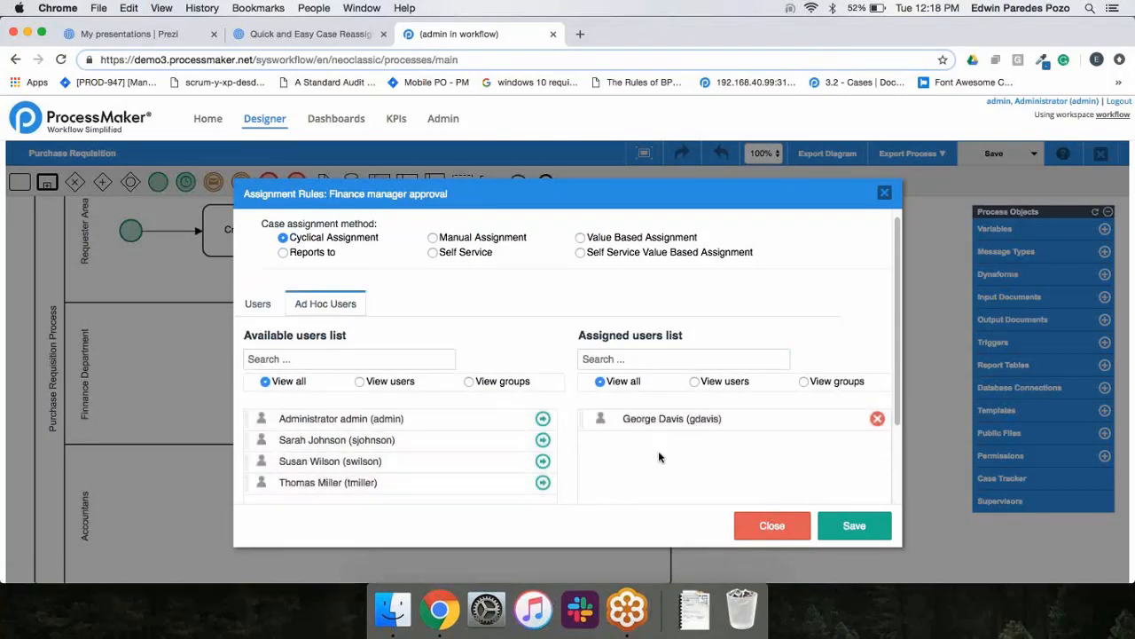
pyautogui.click(266, 307)
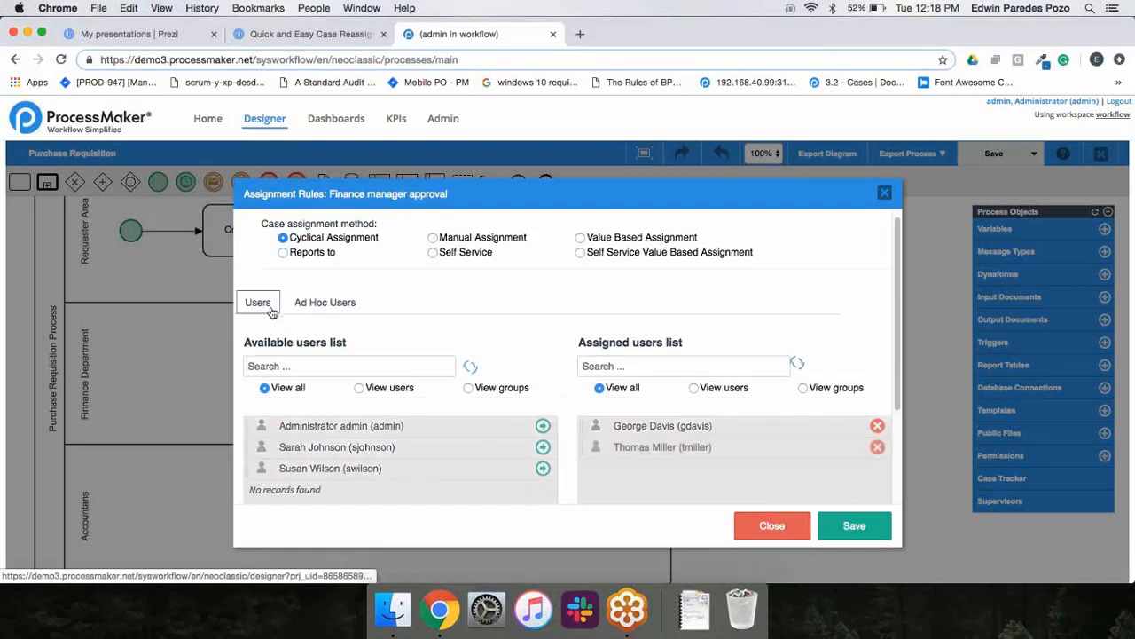
pyautogui.click(876, 427)
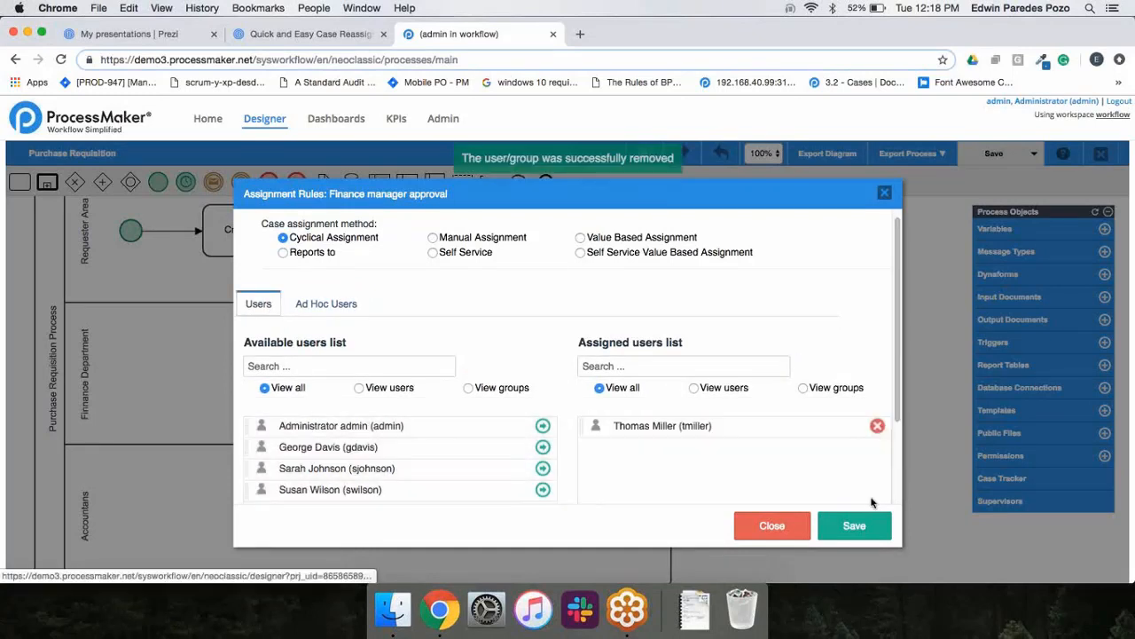
pyautogui.click(855, 526)
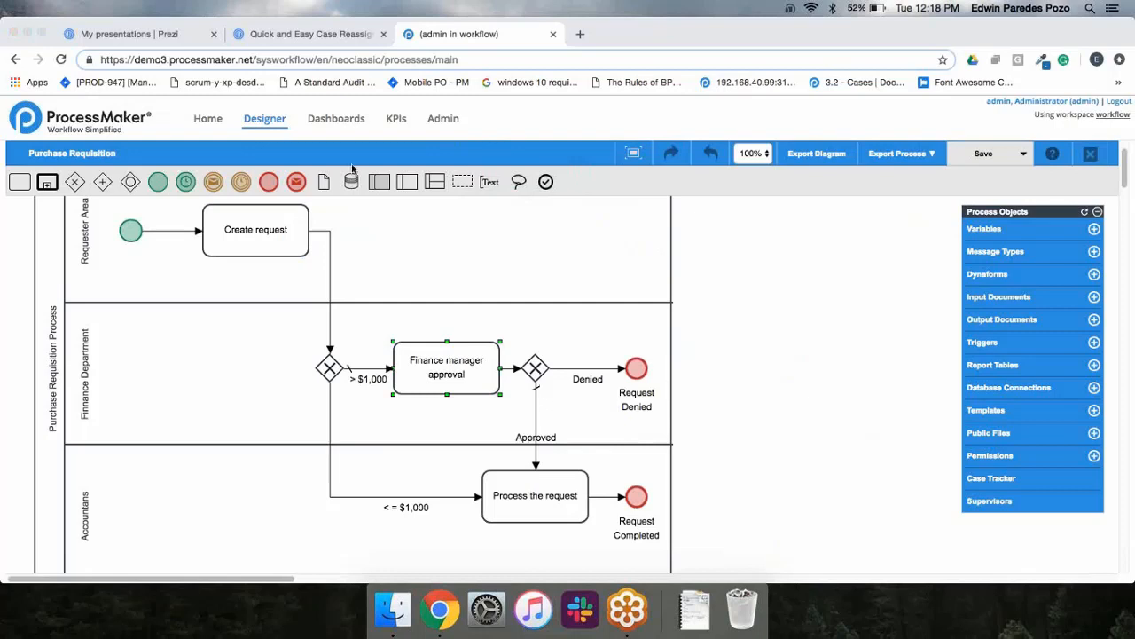
pyautogui.click(948, 371)
pyautogui.scroll(2, 734, 384)
pyautogui.scroll(-2, 730, 398)
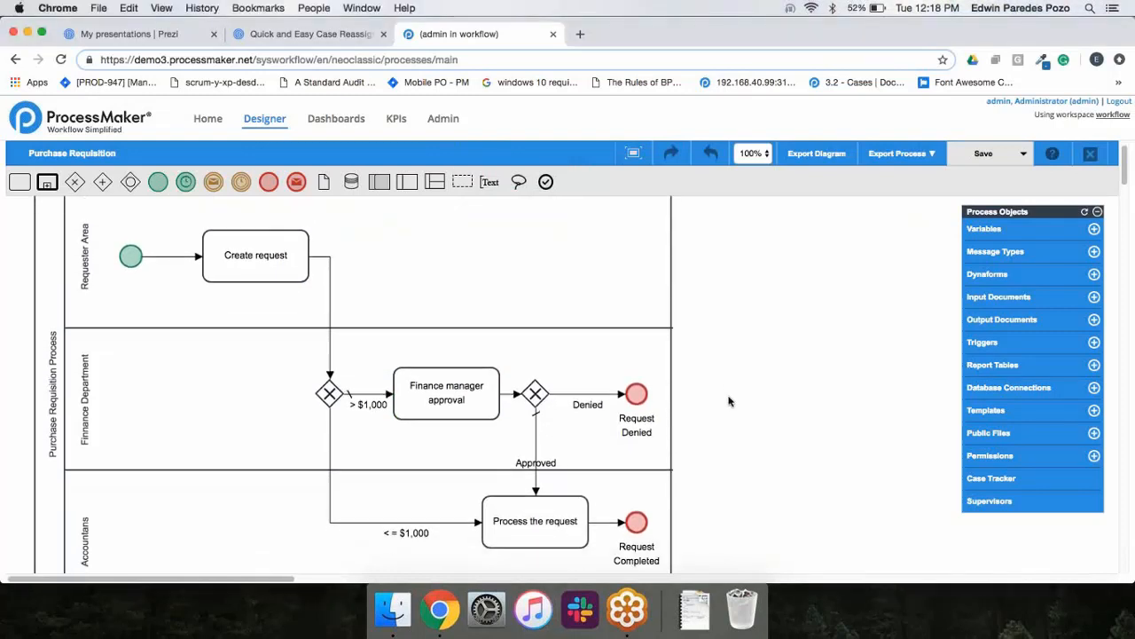
pyautogui.scroll(-1, 729, 401)
pyautogui.scroll(1, 729, 401)
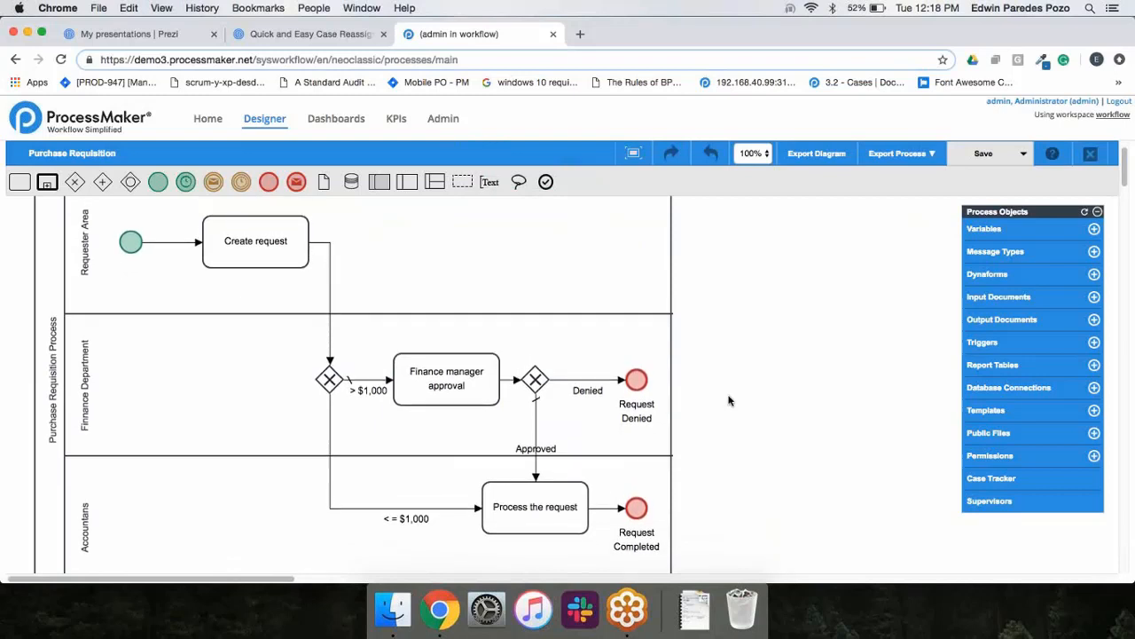
pyautogui.scroll(1, 730, 399)
# Open the Home page in a separate browser tab and display the Process Supervisor's Reassign case list.
pyautogui.keyDown('super'); pyautogui.click(205, 119); pyautogui.keyUp('super')
pyautogui.click(644, 40)
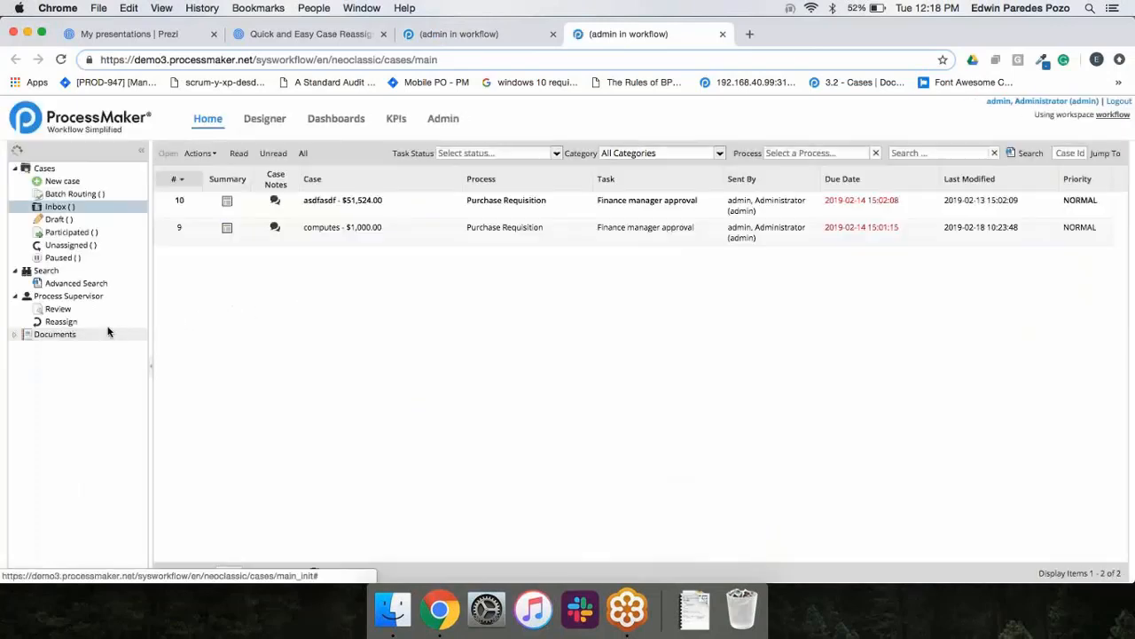
pyautogui.click(62, 322)
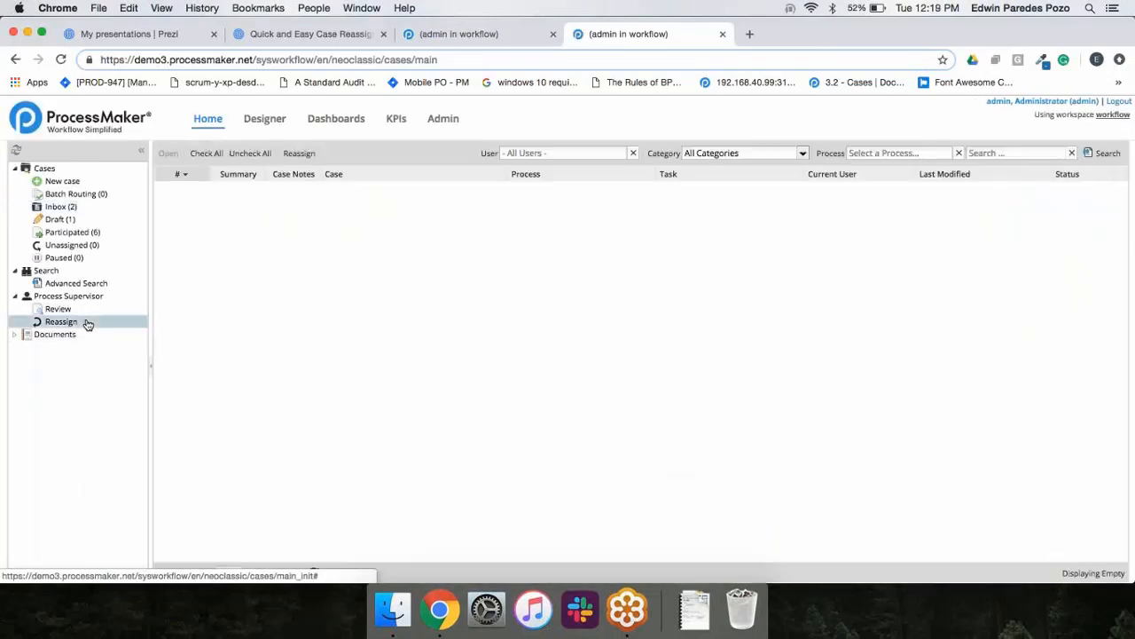
# View the reassignment dialog for the Pencils - $100.00 case, close it without reassigning, and return to the Purchase Requisition diagram.
pyautogui.click(437, 195)
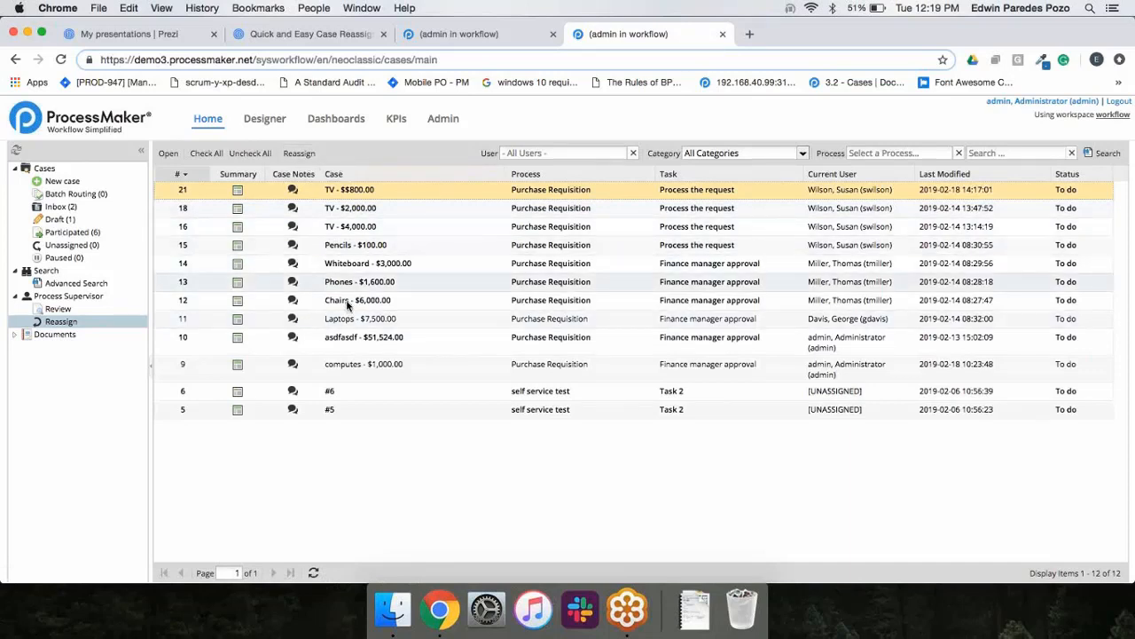
pyautogui.click(373, 244)
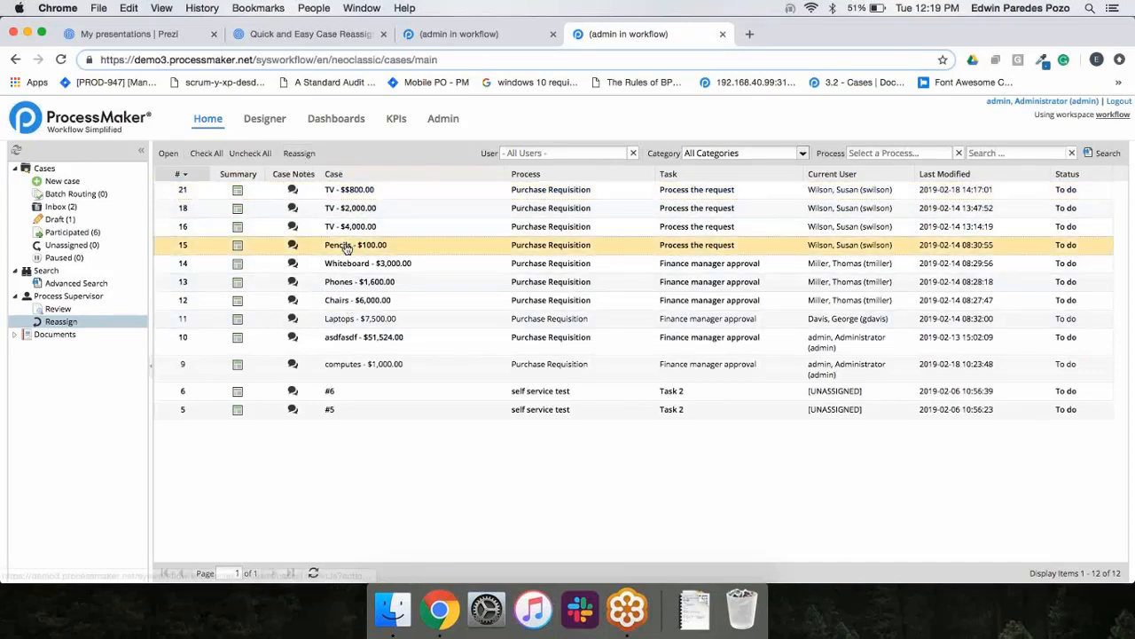
pyautogui.click(293, 156)
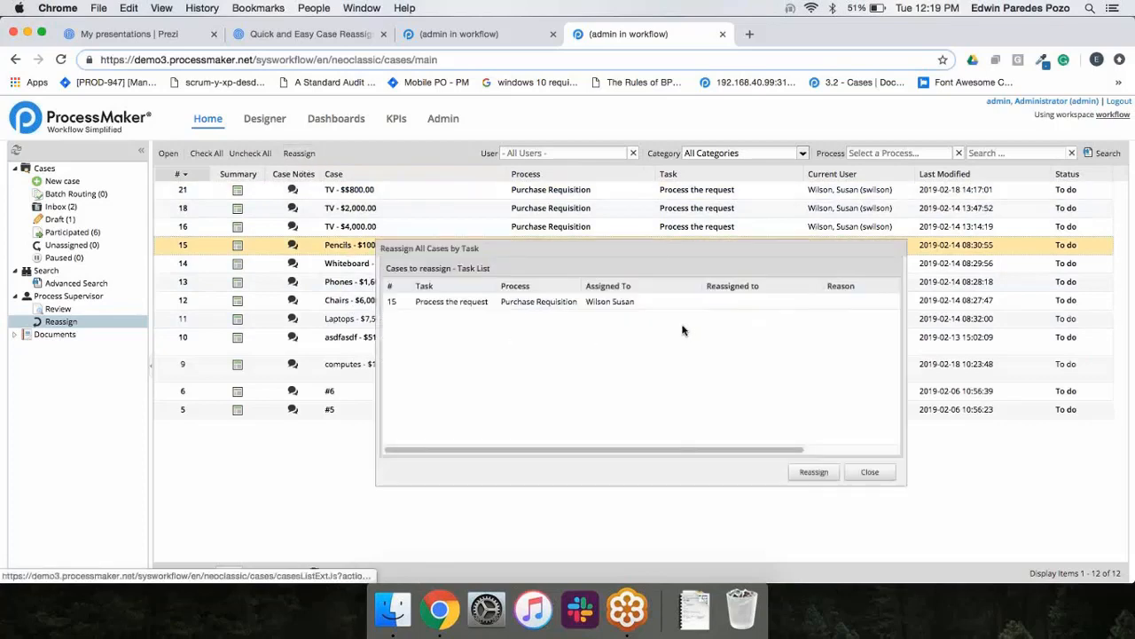
pyautogui.click(869, 474)
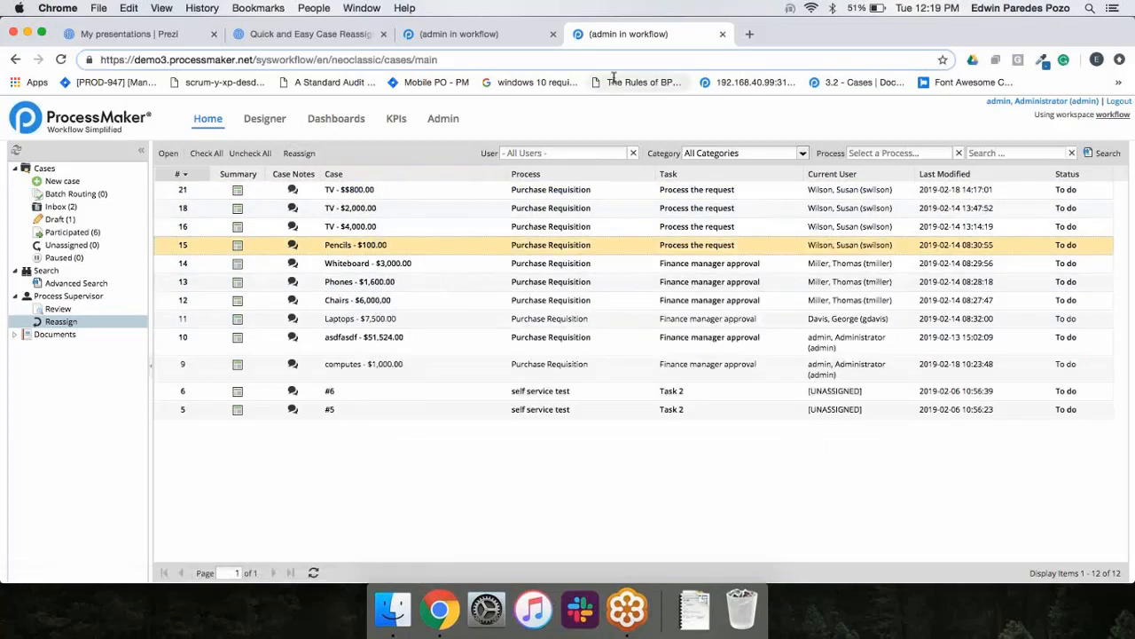
pyautogui.click(470, 40)
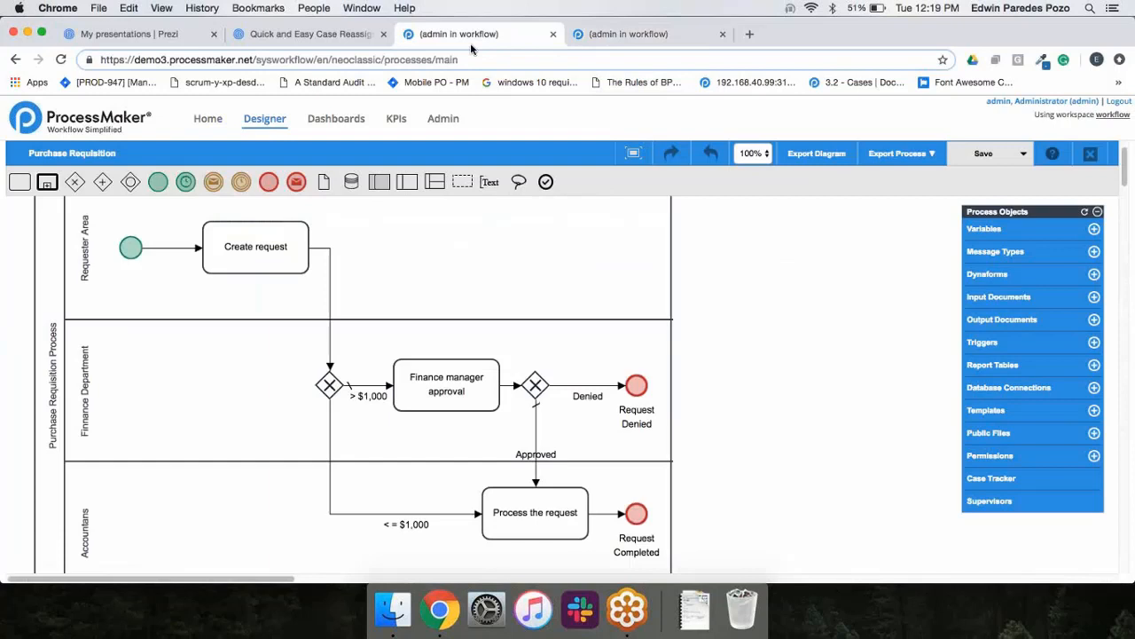